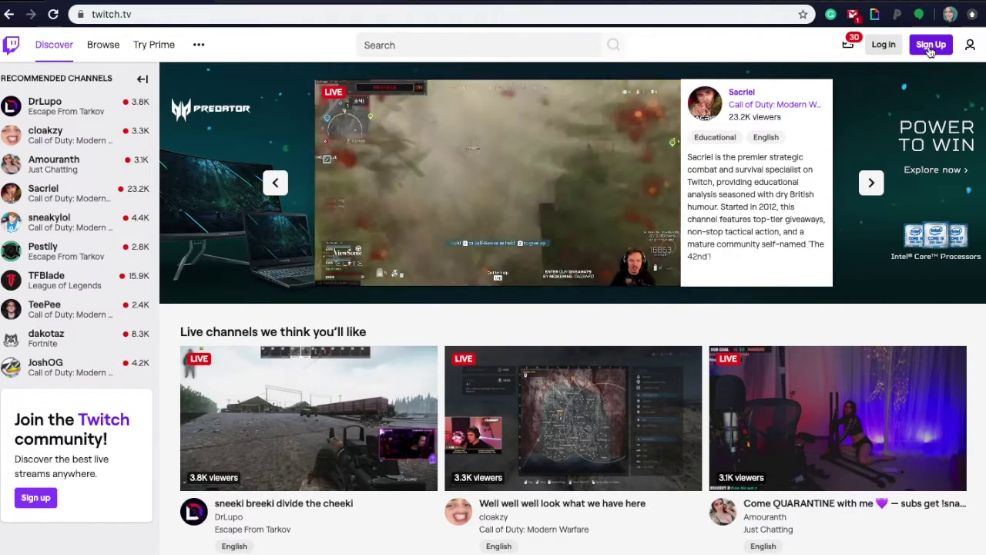
# Start signing up for a new Twitch account and enter a username in the registration form
pyautogui.click(931, 46)
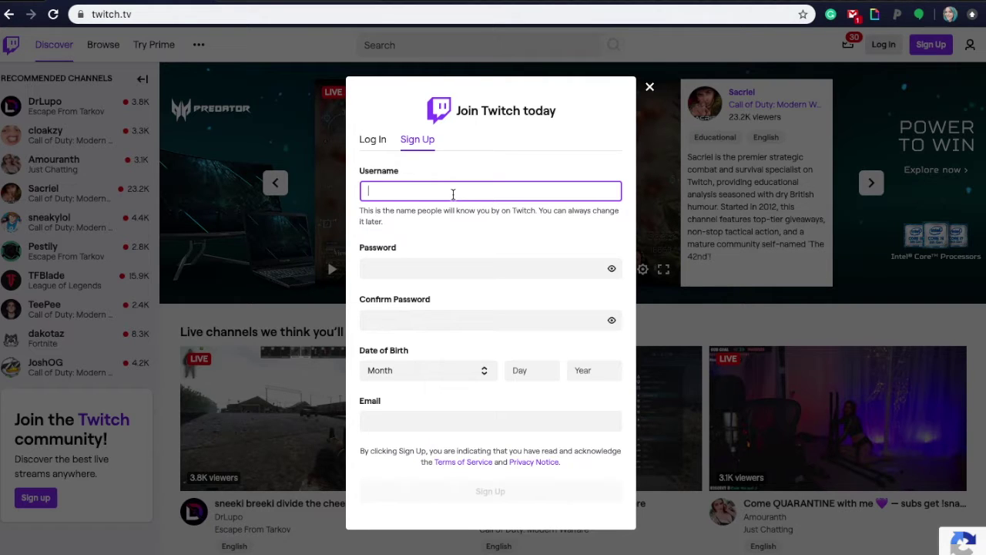
pyautogui.write('Mr.')
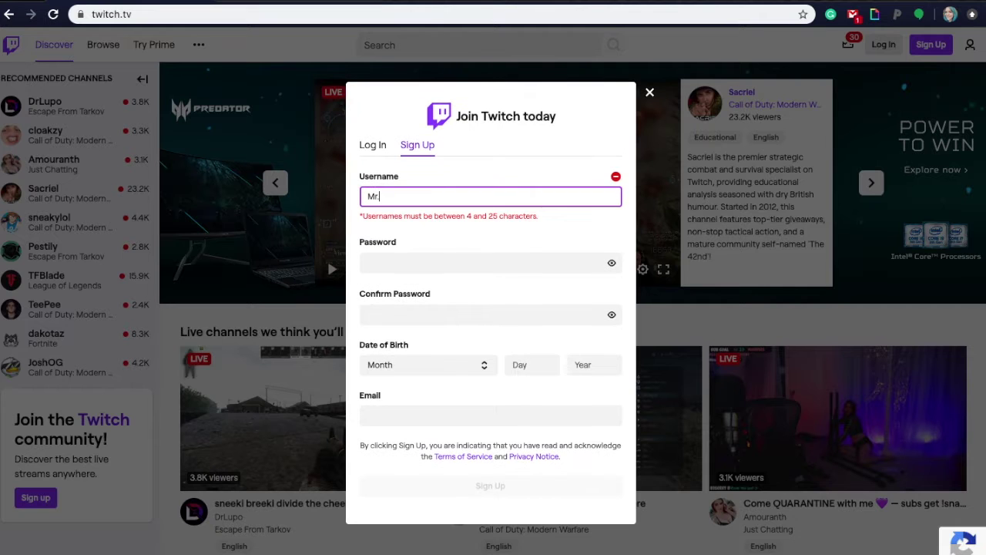
pyautogui.write('Teach')
pyautogui.press('BackSpace')
pyautogui.press('BackSpace')
pyautogui.press('BackSpace')
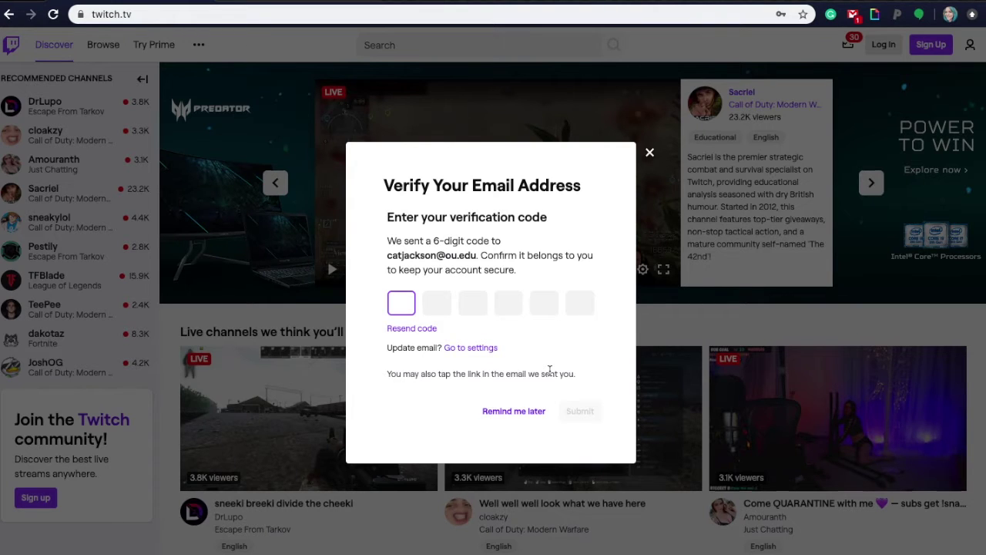
# Postpone the email verification and look through the suggested streaming categories and channels
pyautogui.click(513, 411)
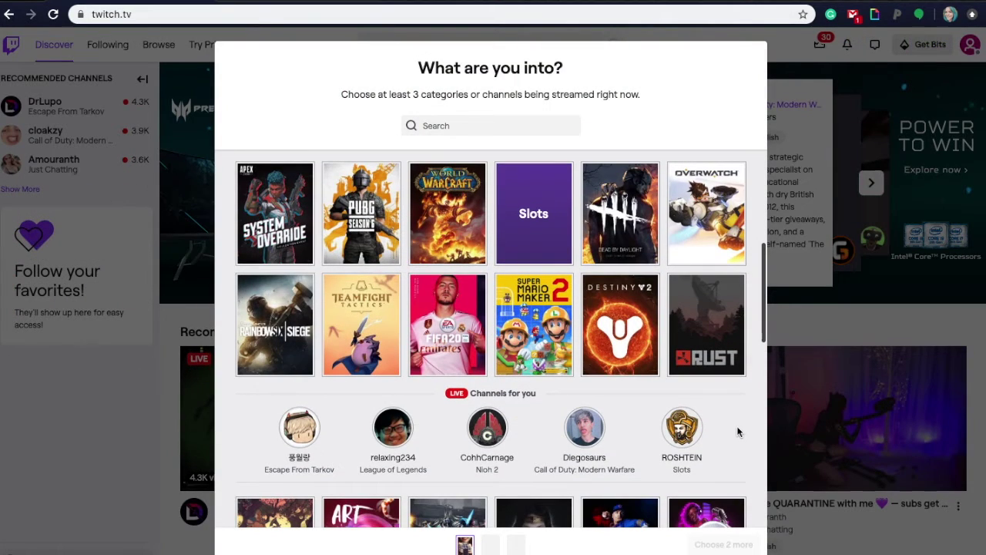
pyautogui.scroll(-2, 710, 420)
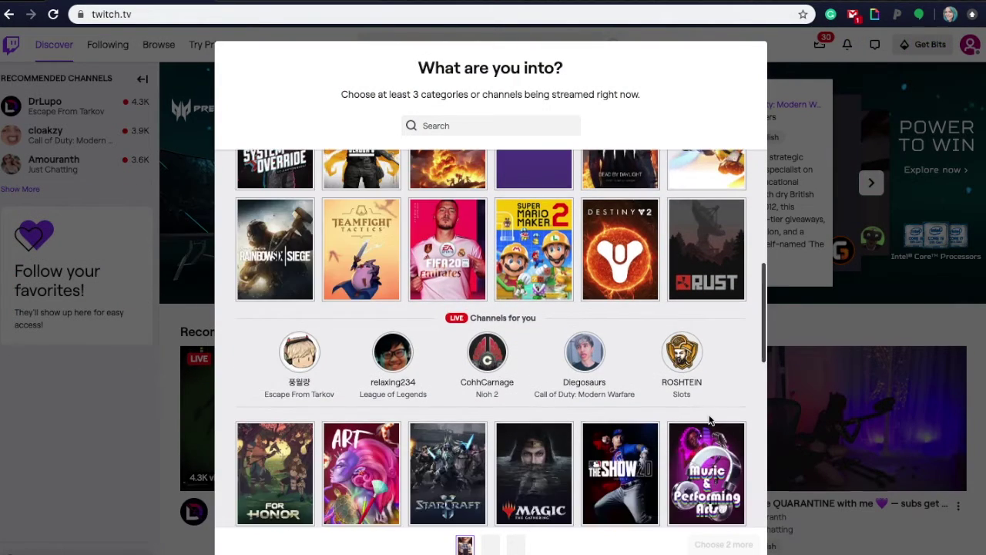
pyautogui.scroll(-5, 710, 420)
pyautogui.scroll(-10, 717, 447)
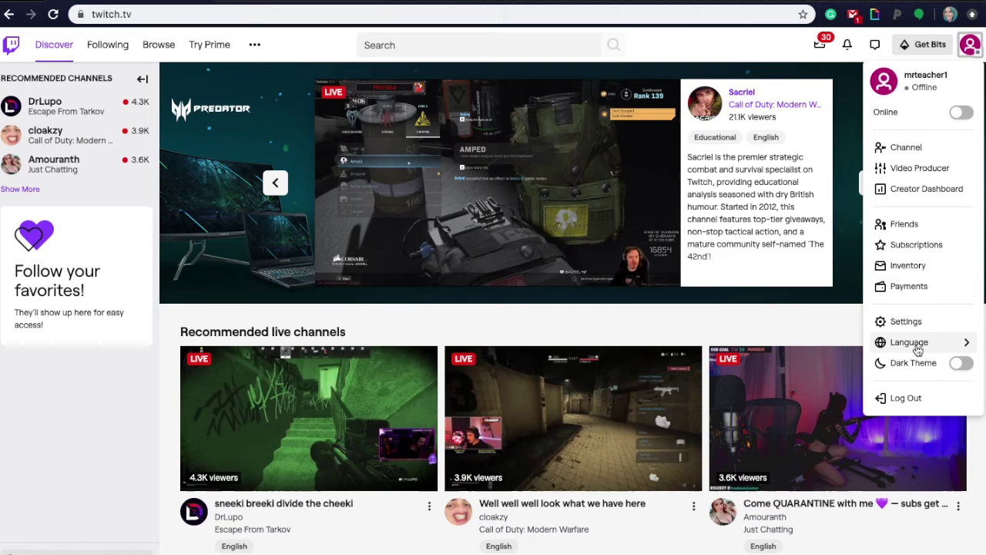
# Go through the account's Profile and Twitch Prime settings and open the Channel and Videos settings
pyautogui.click(906, 322)
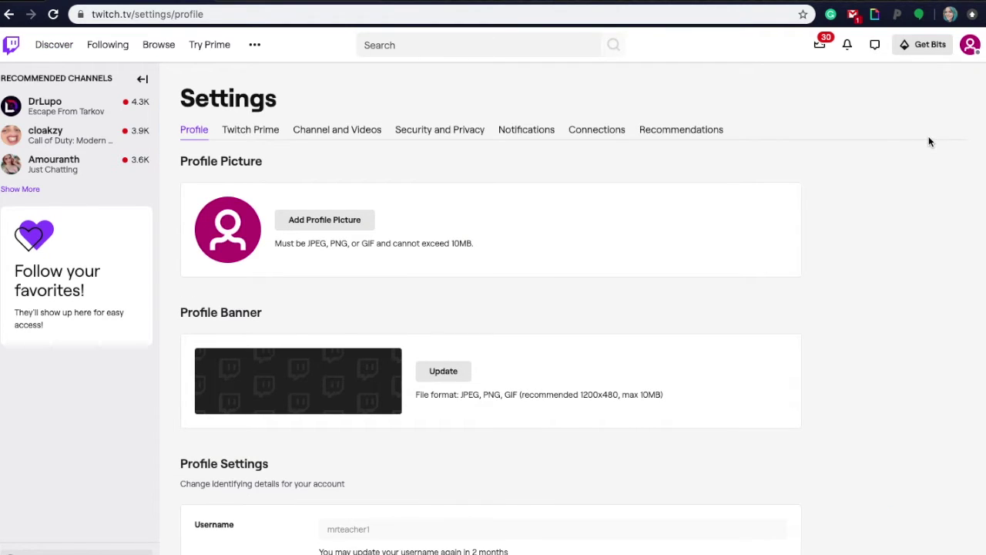
pyautogui.scroll(-1, 803, 384)
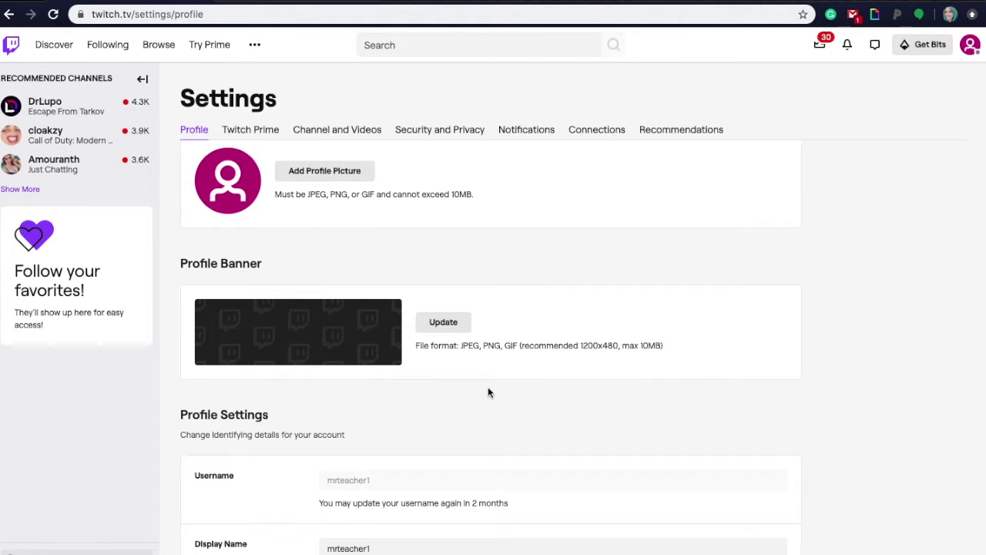
pyautogui.scroll(-5, 488, 393)
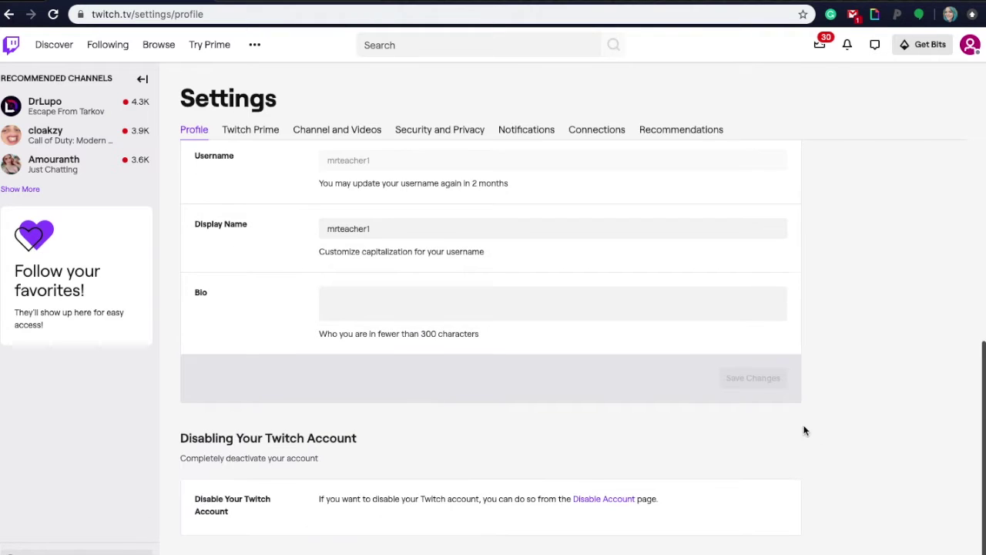
pyautogui.scroll(5, 853, 436)
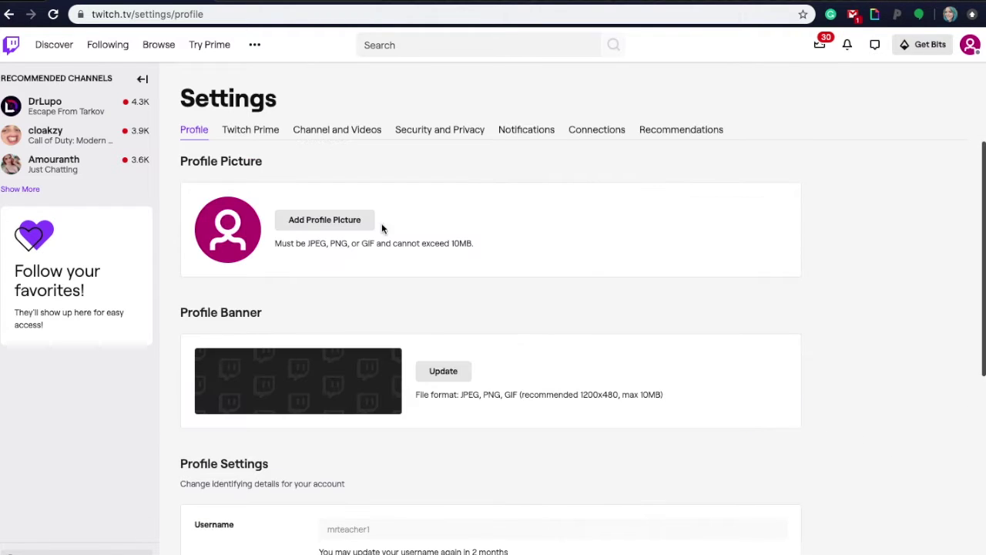
pyautogui.click(239, 130)
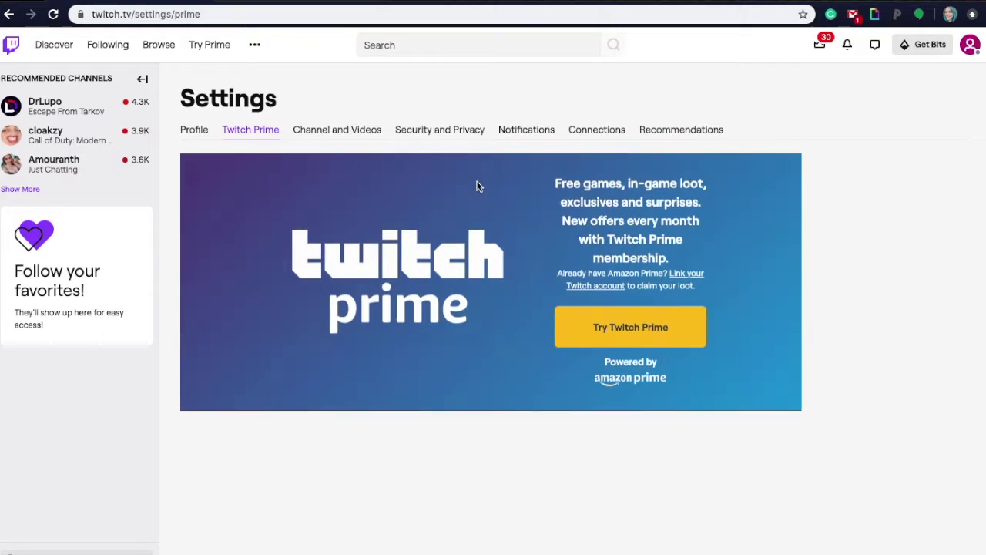
pyautogui.click(339, 130)
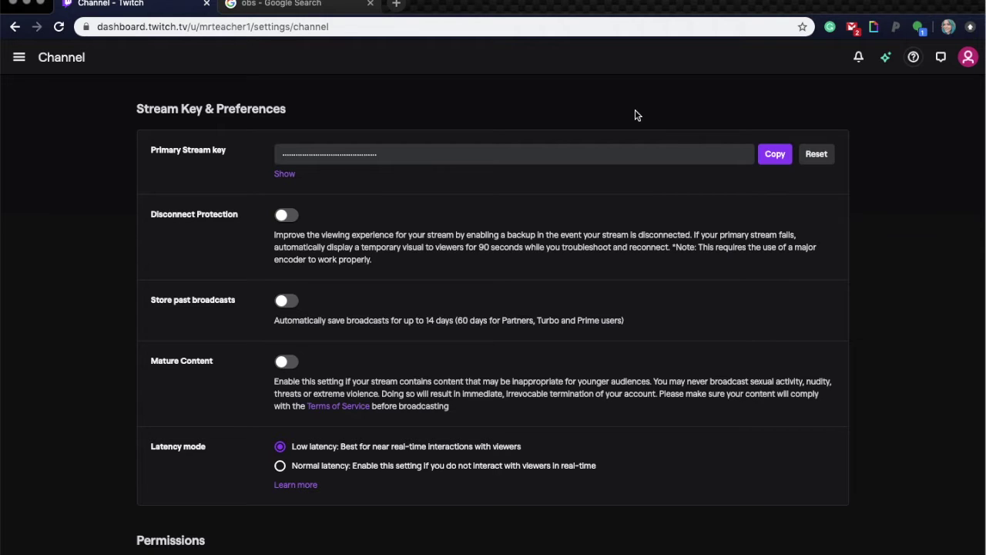
# Open the OBS download page from the Google results and download the macOS installer of OBS Studio
pyautogui.click(333, 6)
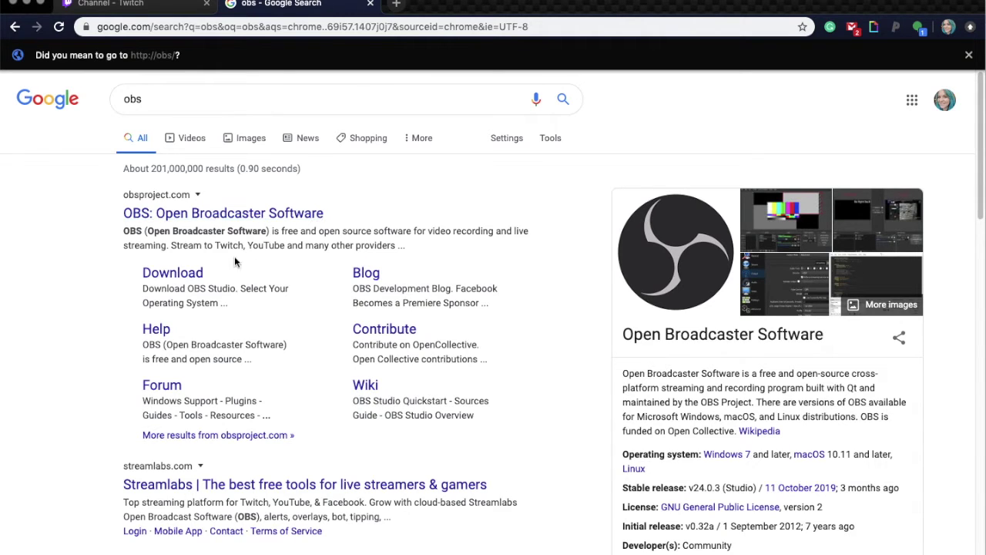
pyautogui.click(203, 276)
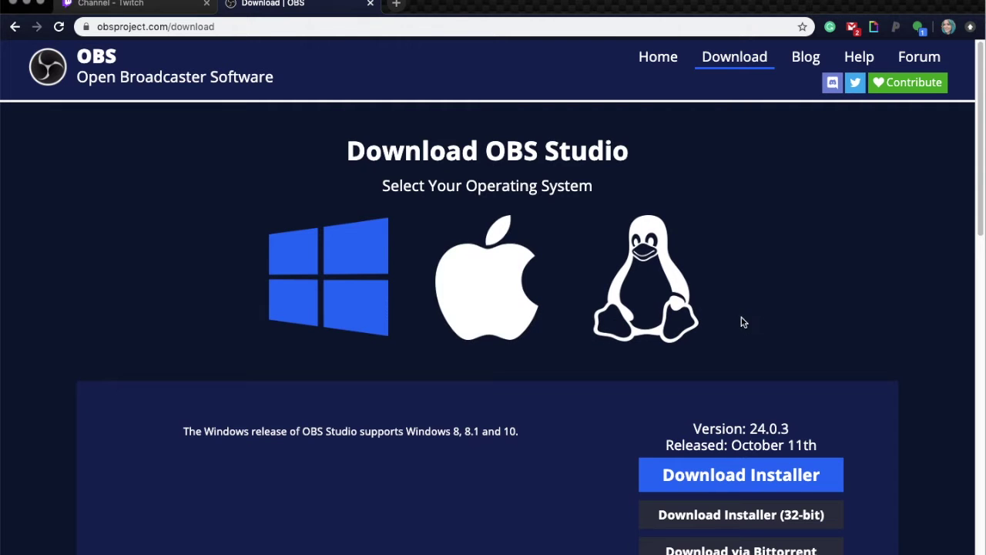
pyautogui.scroll(-2, 866, 266)
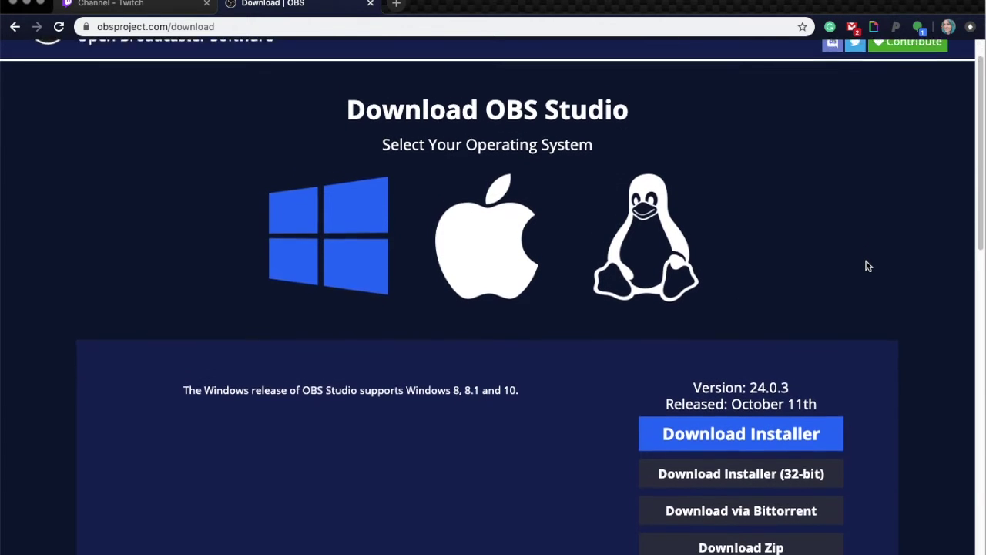
pyautogui.scroll(-3, 866, 267)
pyautogui.scroll(4, 865, 266)
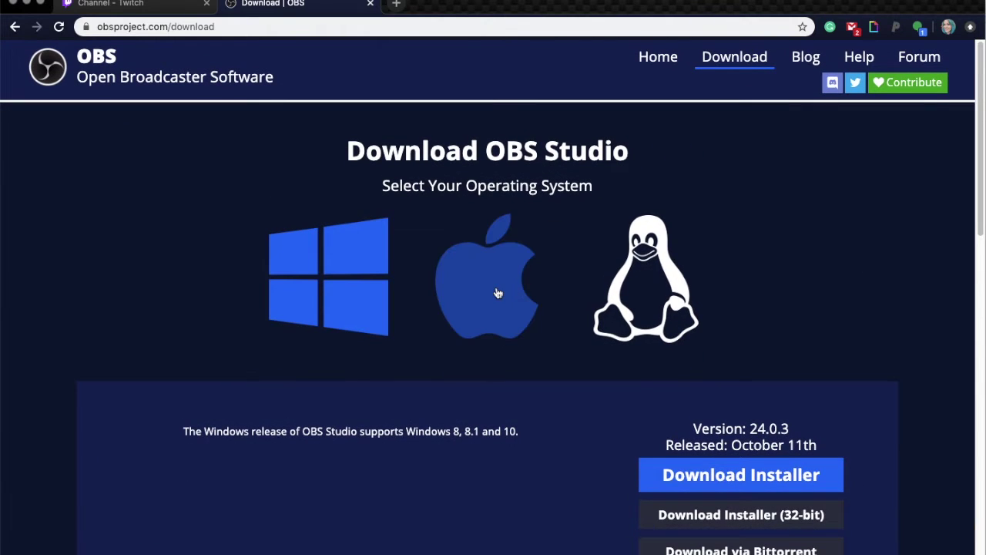
pyautogui.click(498, 292)
pyautogui.scroll(-2, 818, 250)
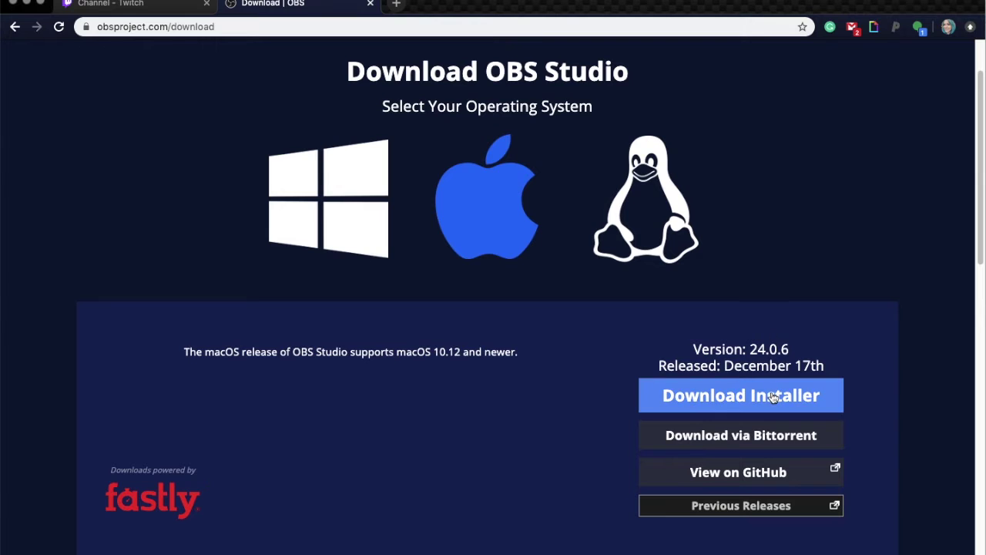
pyautogui.click(773, 397)
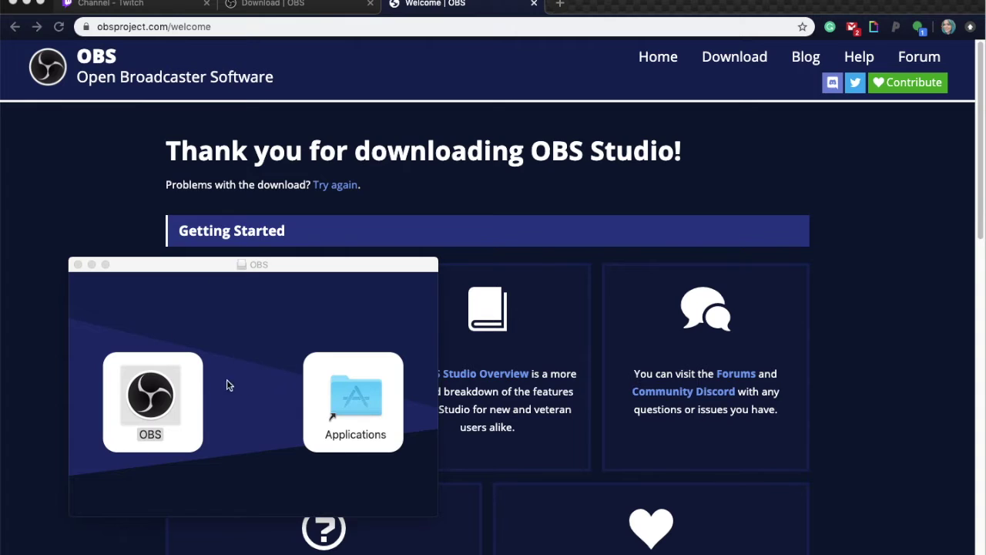
# Install OBS by copying it from the mounted disk image into the Applications folder
pyautogui.click(176, 406)
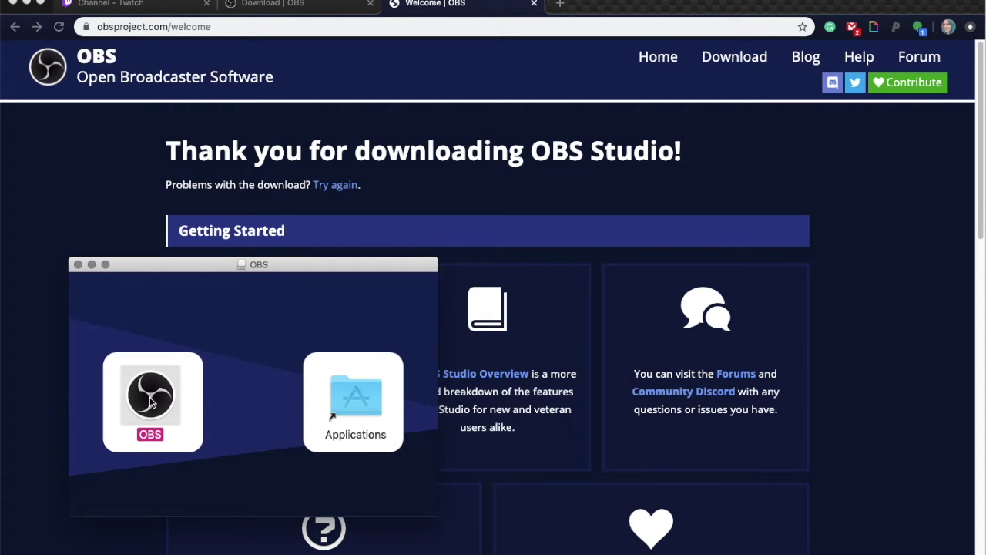
pyautogui.click(185, 328)
pyautogui.moveTo(146, 391); pyautogui.dragTo(359, 395)
# Launch OBS, approve opening the downloaded app, and allow it to access the microphone
pyautogui.press('F4')
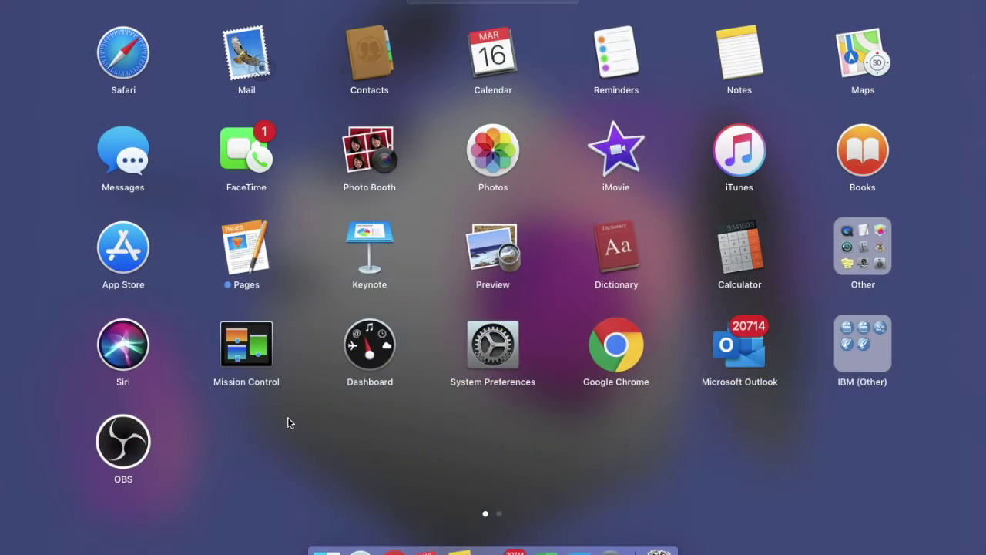
pyautogui.click(114, 445)
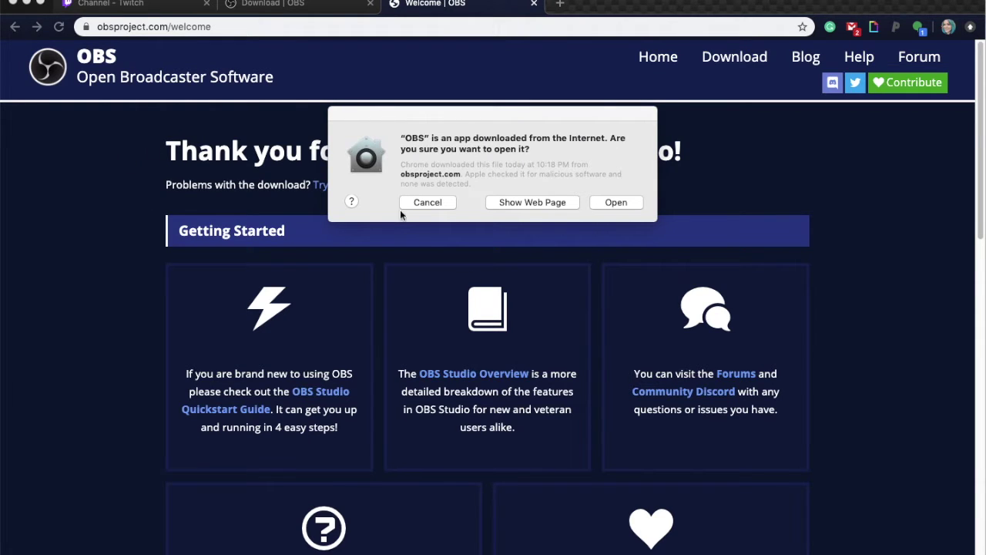
pyautogui.click(628, 204)
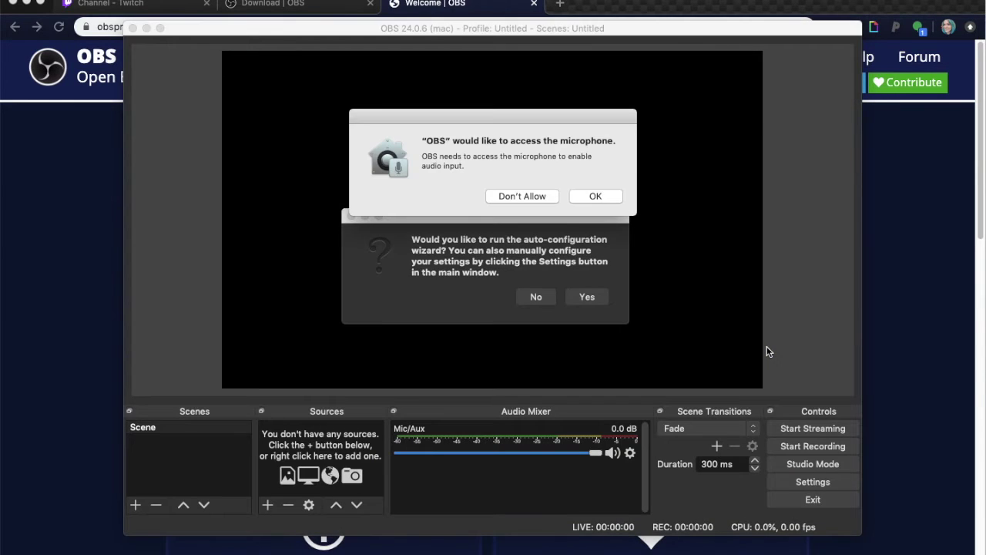
pyautogui.click(595, 197)
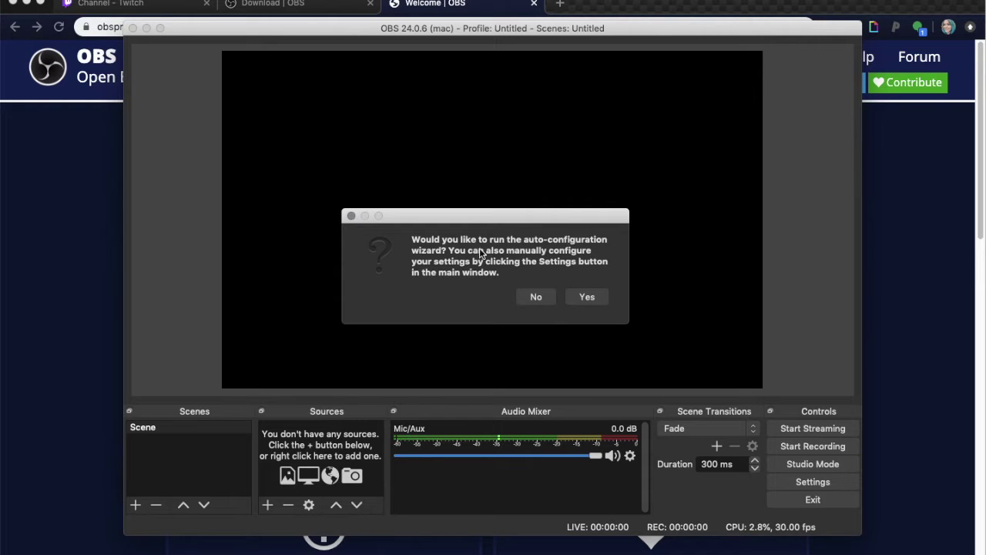
# Run the auto-configuration wizard, optimizing for streaming with the current 1440x900 canvas and either 60 or 30 FPS, preferring 60
pyautogui.click(598, 299)
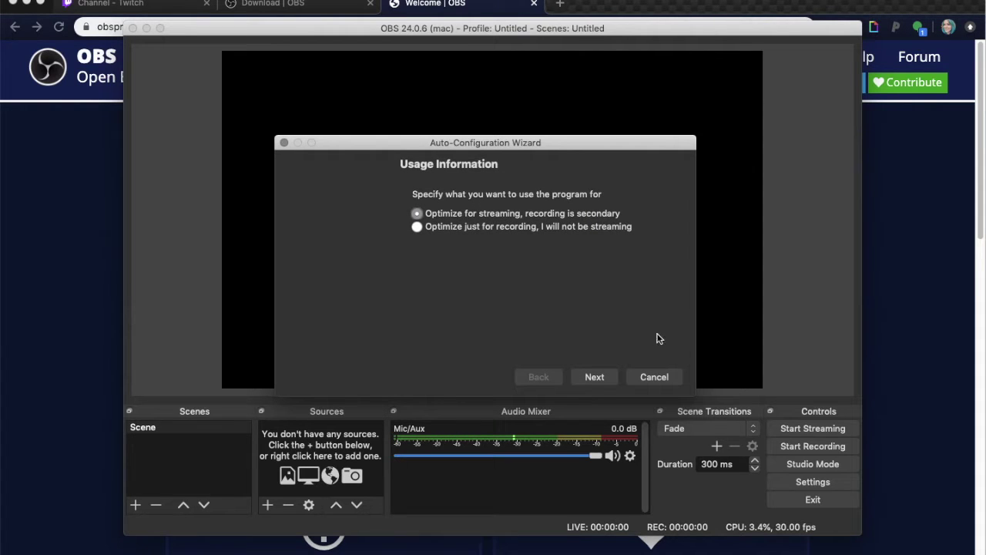
pyautogui.click(595, 377)
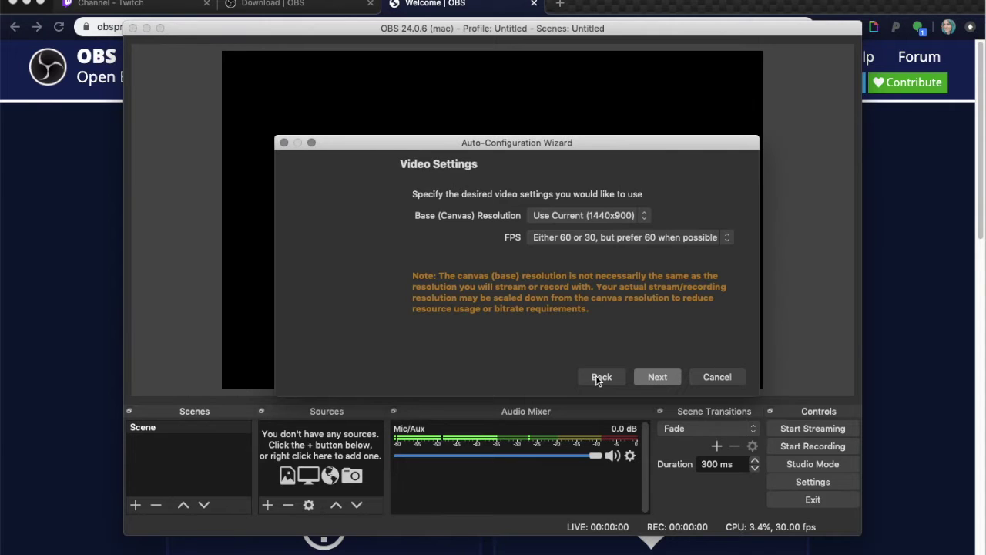
pyautogui.click(598, 378)
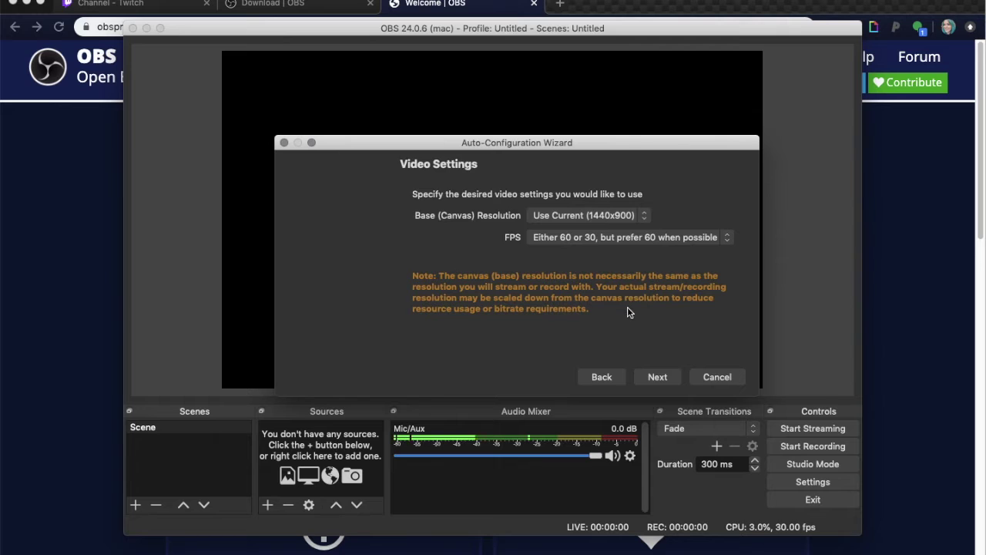
pyautogui.click(643, 378)
pyautogui.click(657, 377)
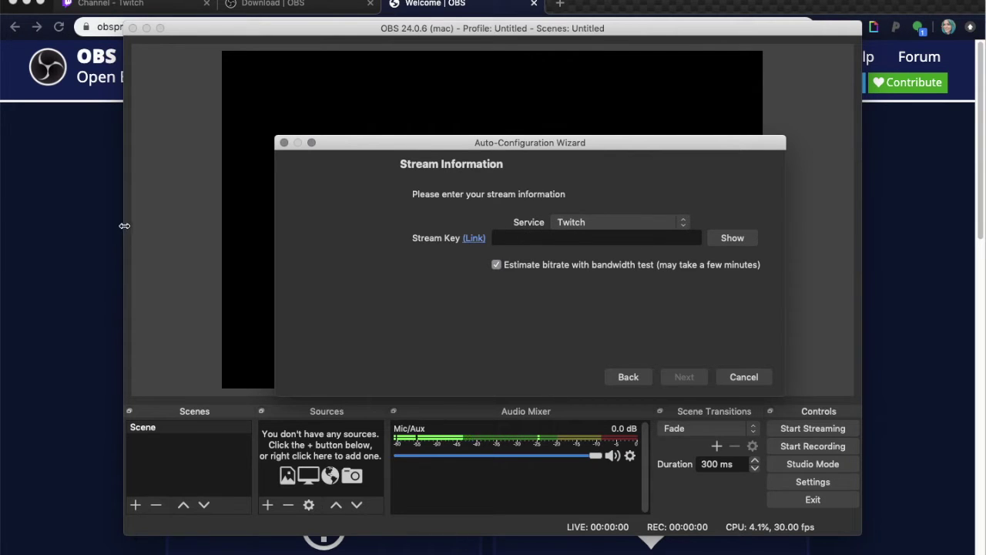
# Copy the primary stream key from the Twitch channel settings into the OBS wizard's Stream Key field and apply the wizard's estimated settings
pyautogui.click(79, 268)
pyautogui.click(156, 4)
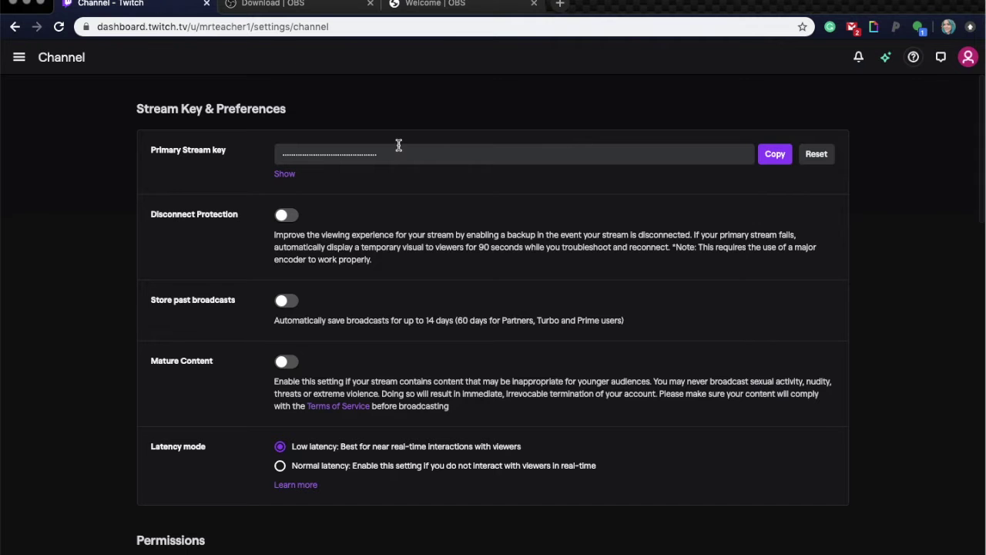
pyautogui.click(775, 154)
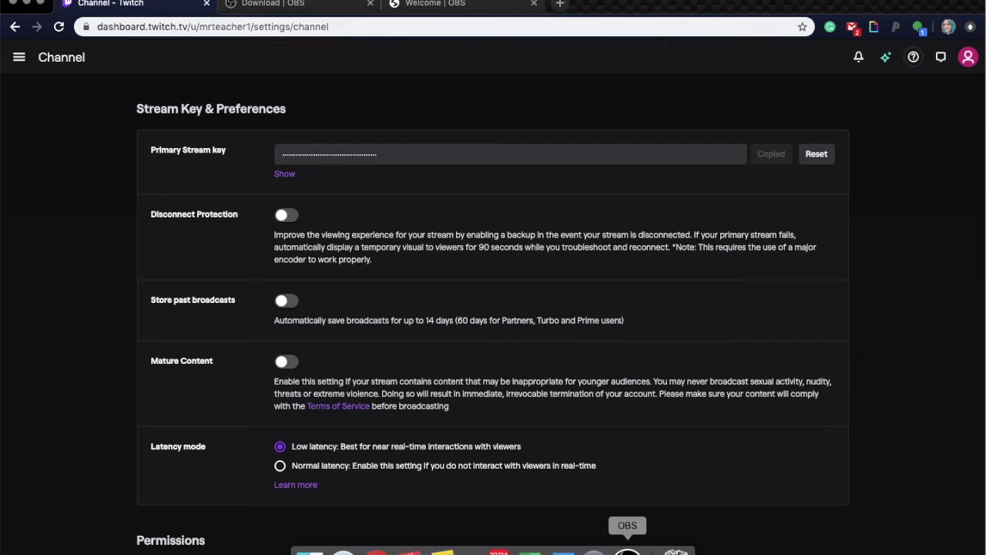
pyautogui.click(628, 548)
pyautogui.click(538, 238)
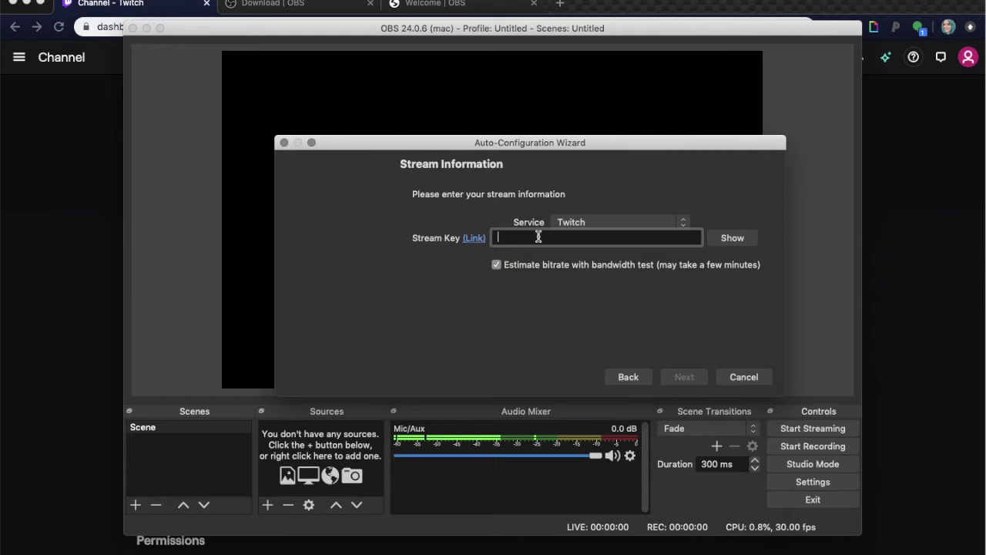
pyautogui.press('super+v')
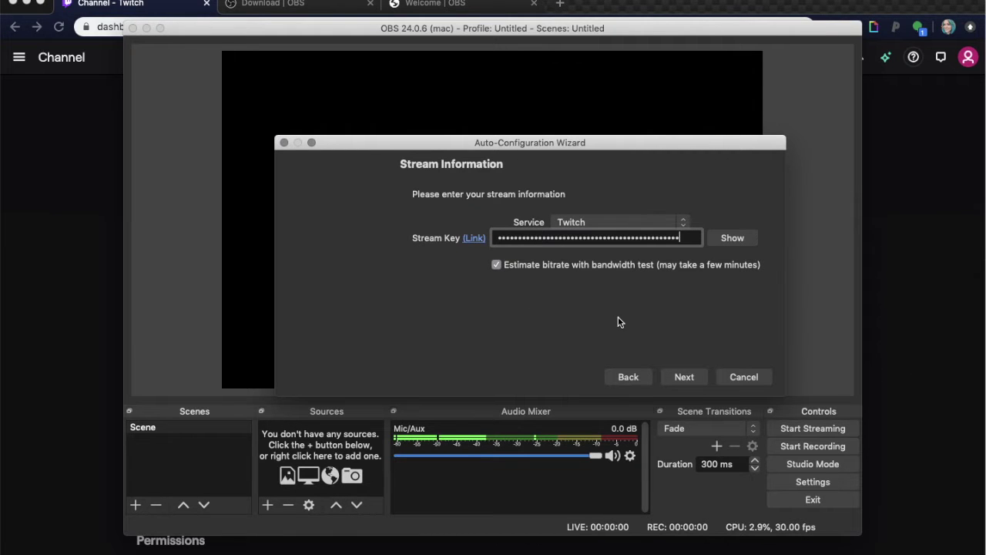
pyautogui.click(686, 377)
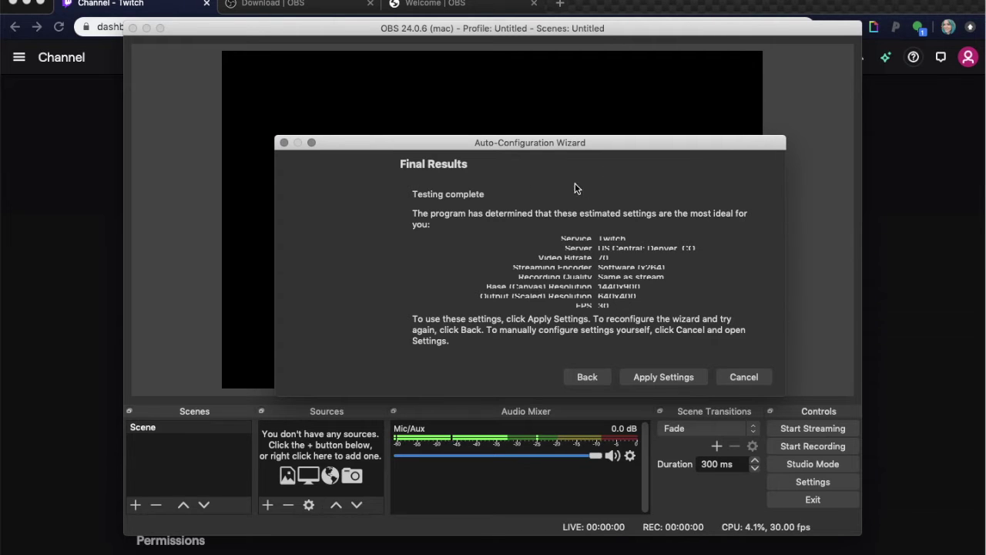
pyautogui.click(662, 377)
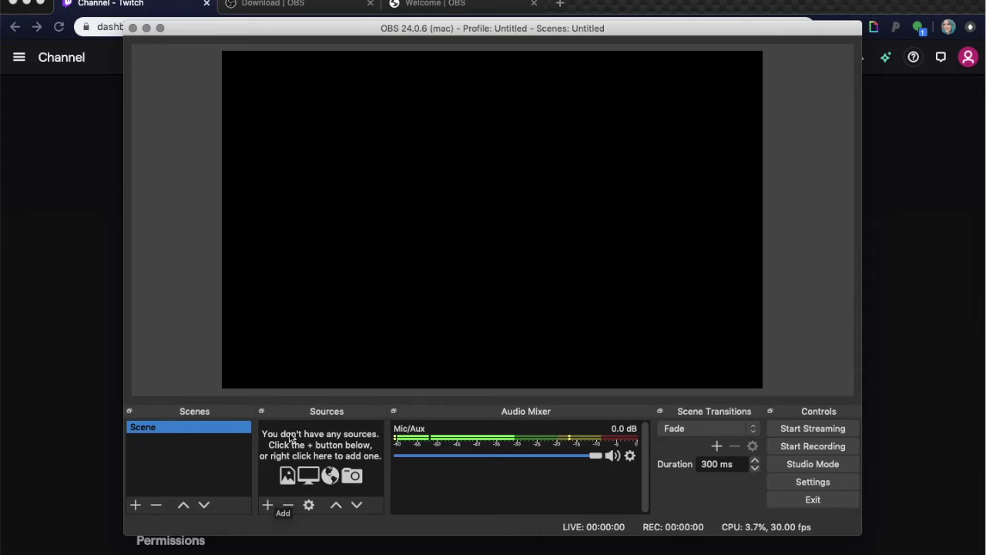
# Add a new Display Capture source for display 0 with the cursor shown, and shrink it slightly from its upper-left corner
pyautogui.click(268, 505)
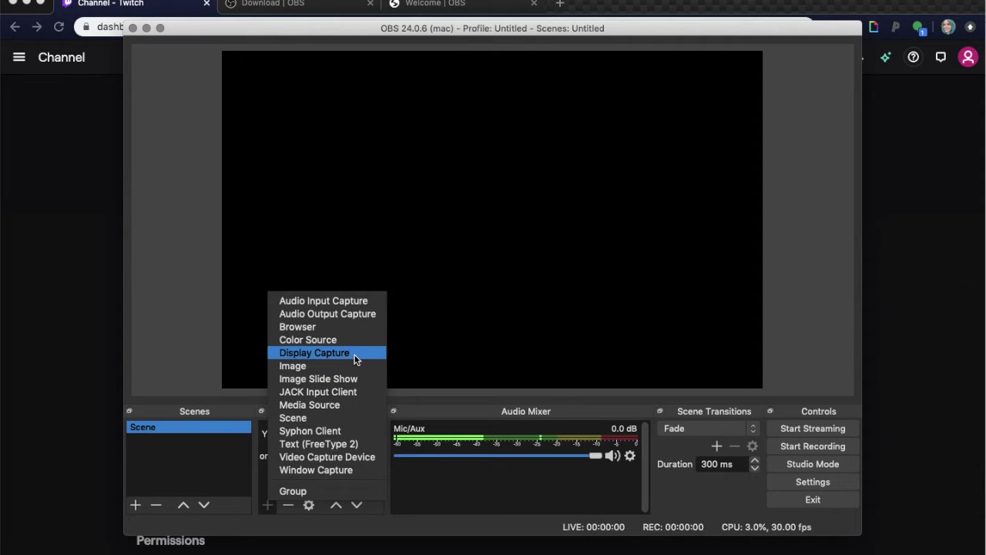
pyautogui.click(314, 353)
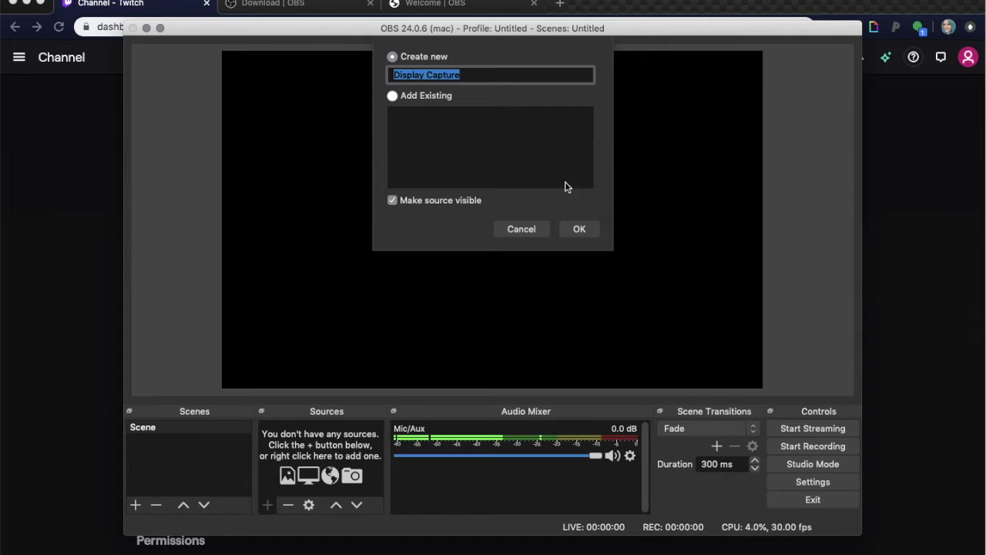
pyautogui.click(585, 232)
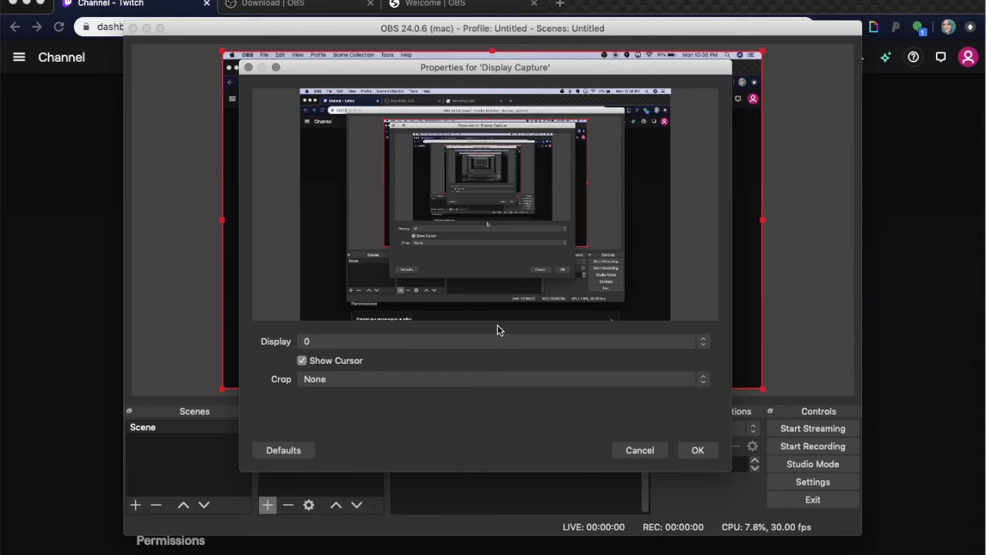
pyautogui.moveTo(649, 70); pyautogui.dragTo(871, 113)
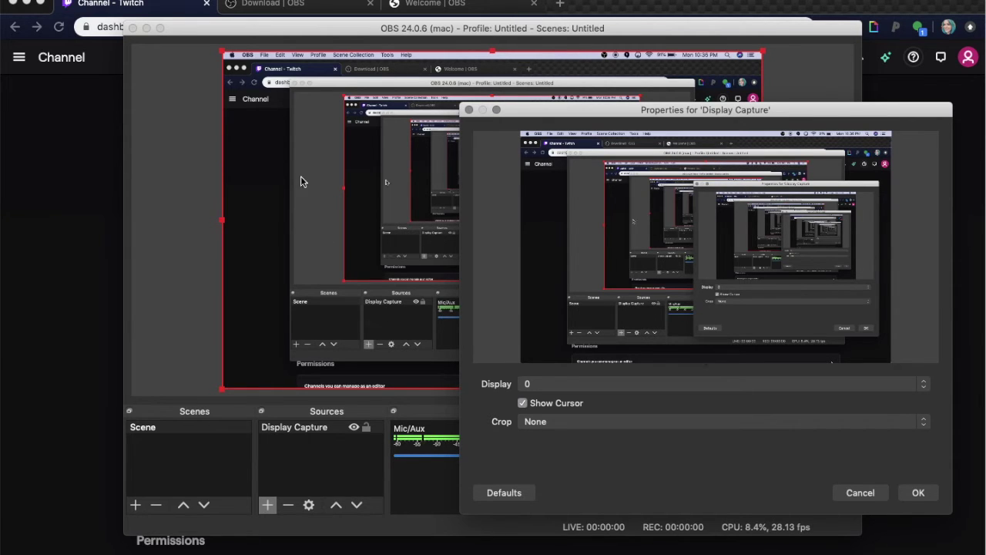
pyautogui.moveTo(647, 107); pyautogui.dragTo(435, 69)
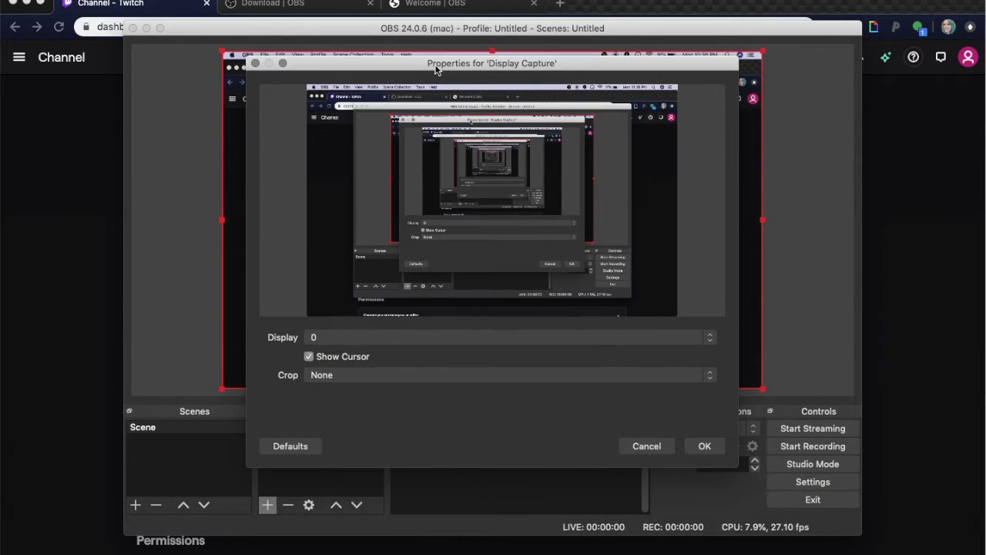
pyautogui.click(704, 445)
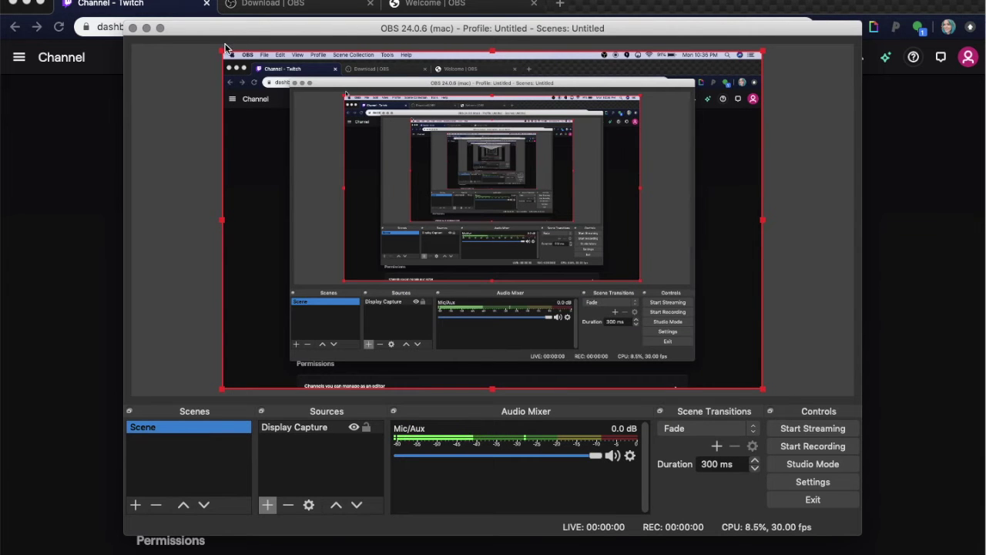
pyautogui.click(224, 56)
pyautogui.moveTo(223, 55); pyautogui.dragTo(228, 88)
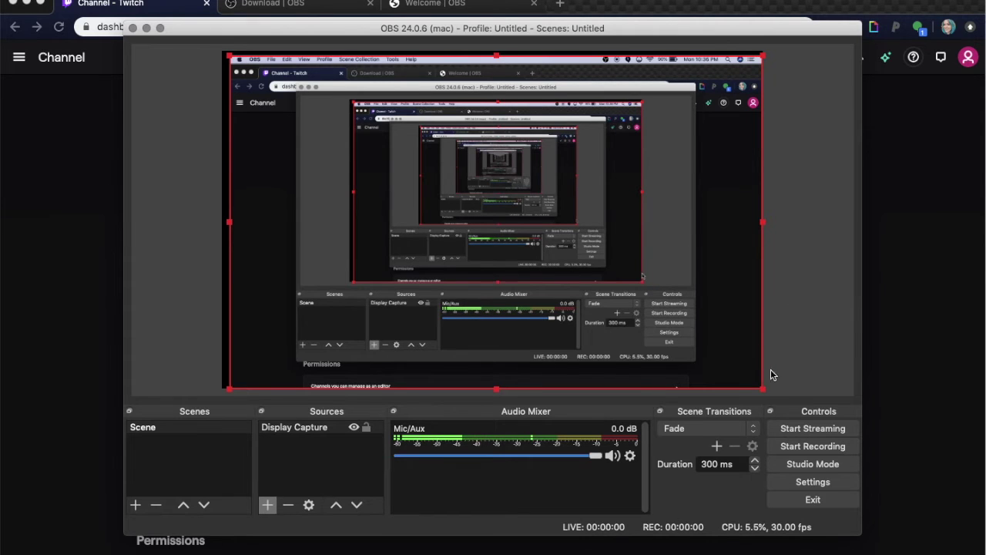
# Add a Video Capture Device source using the FaceTime HD Camera with the 1280x720 preset, allowing OBS to access the camera
pyautogui.click(267, 505)
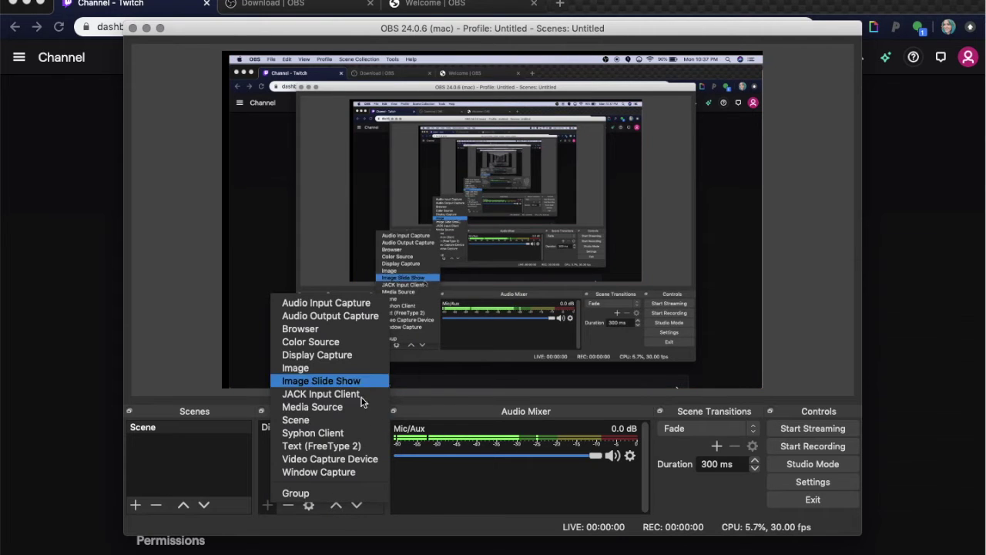
pyautogui.click(372, 460)
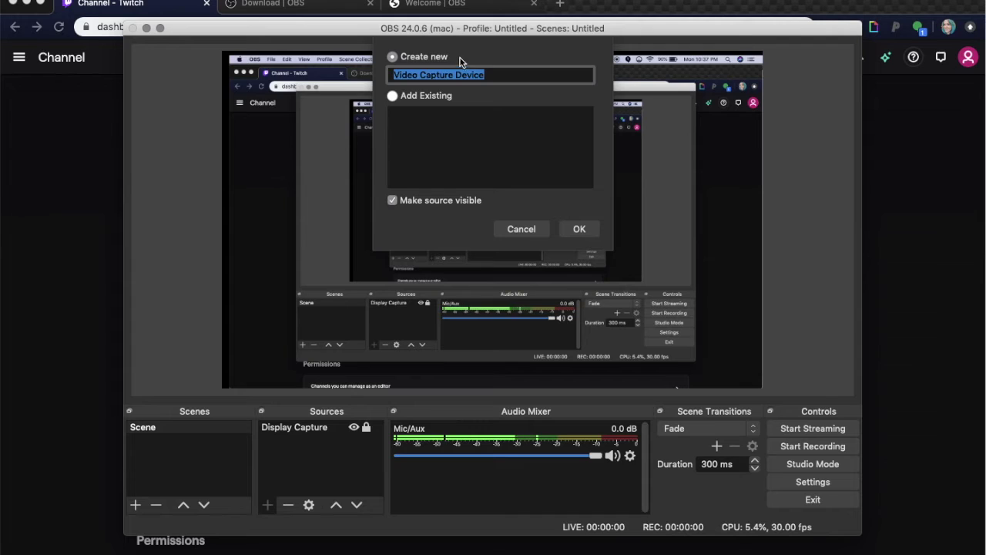
pyautogui.click(579, 229)
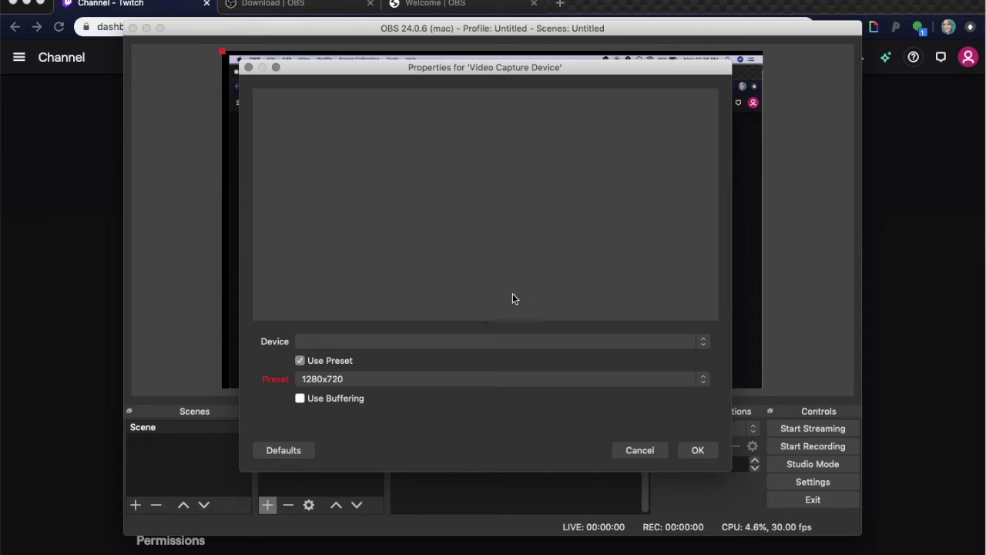
pyautogui.click(527, 343)
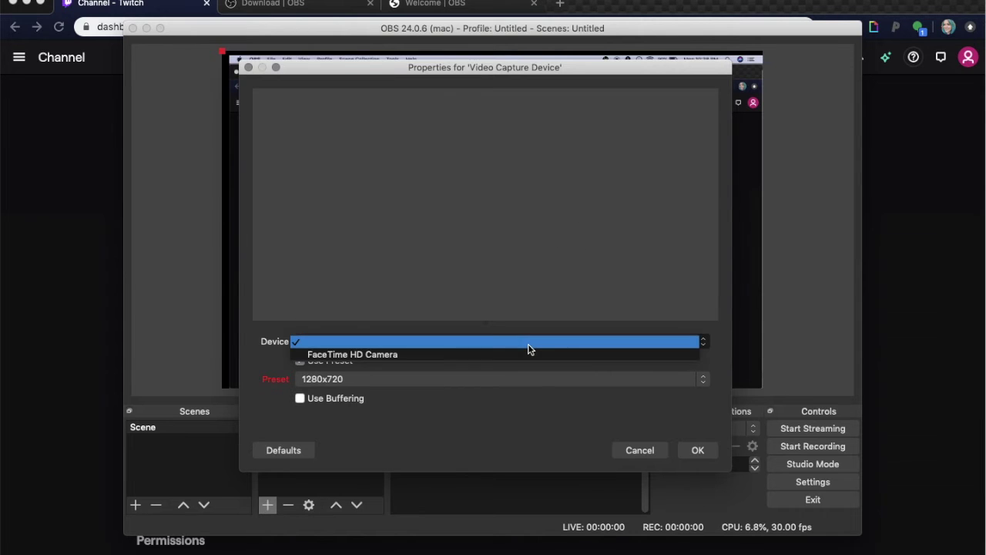
pyautogui.click(487, 354)
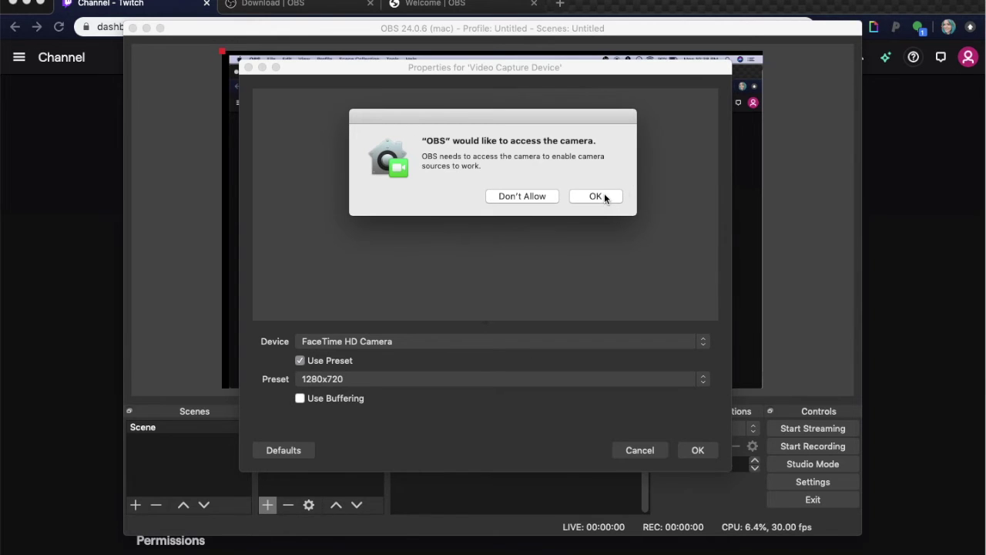
pyautogui.click(604, 193)
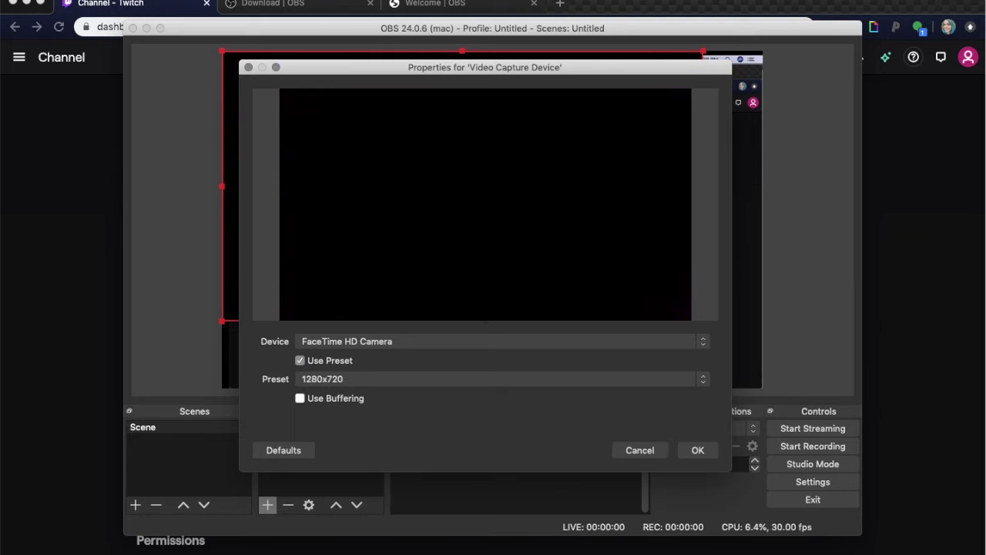
pyautogui.press('Return')
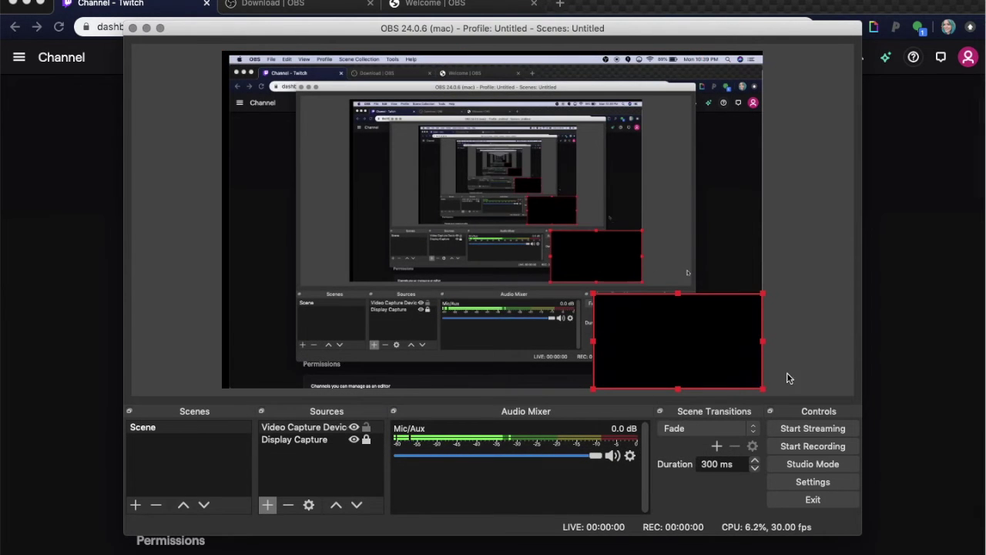
# Try larger sizes for the camera source, then shrink it to a small overlay just inside the canvas's lower-right corner
pyautogui.moveTo(717, 355); pyautogui.dragTo(458, 147)
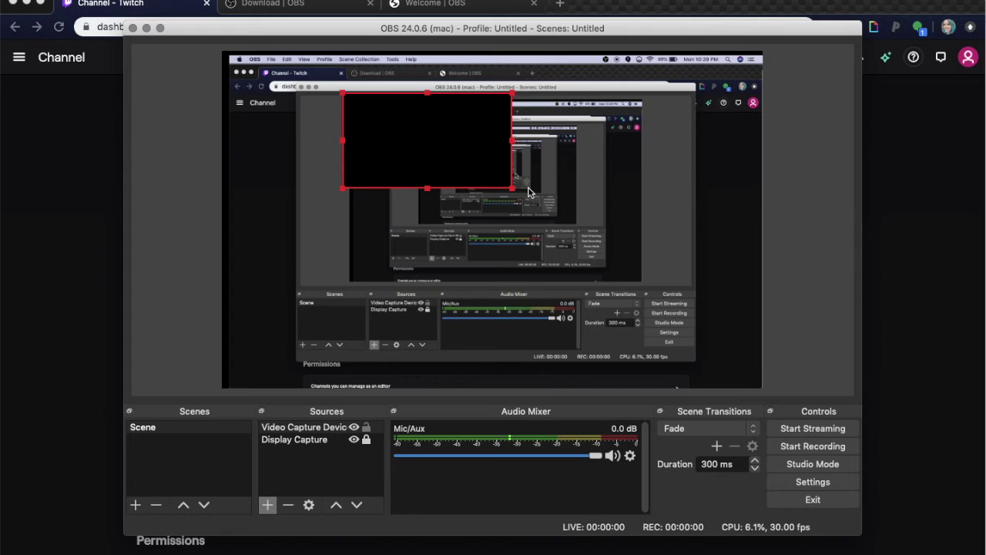
pyautogui.moveTo(511, 192); pyautogui.dragTo(709, 334)
pyautogui.moveTo(632, 277); pyautogui.dragTo(554, 262)
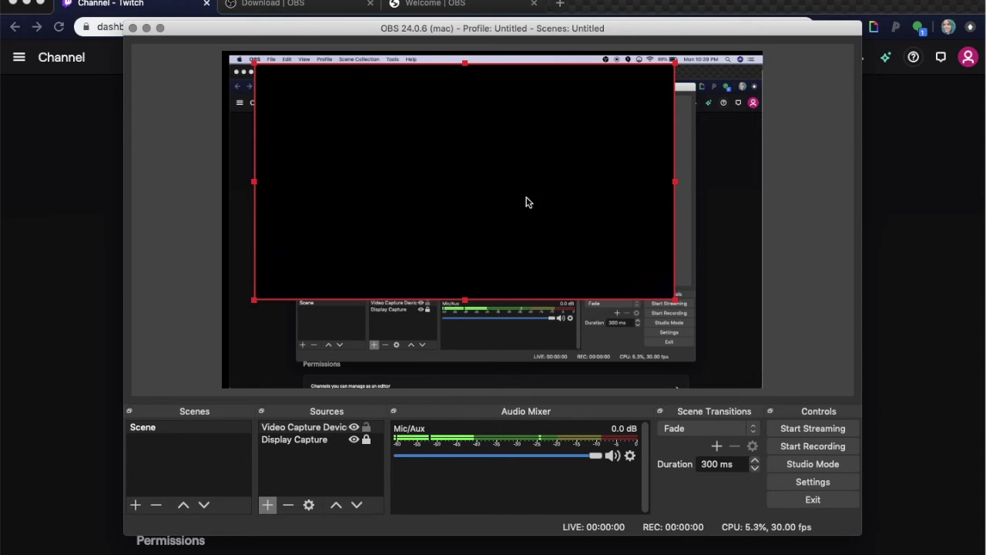
pyautogui.moveTo(486, 158); pyautogui.dragTo(577, 249)
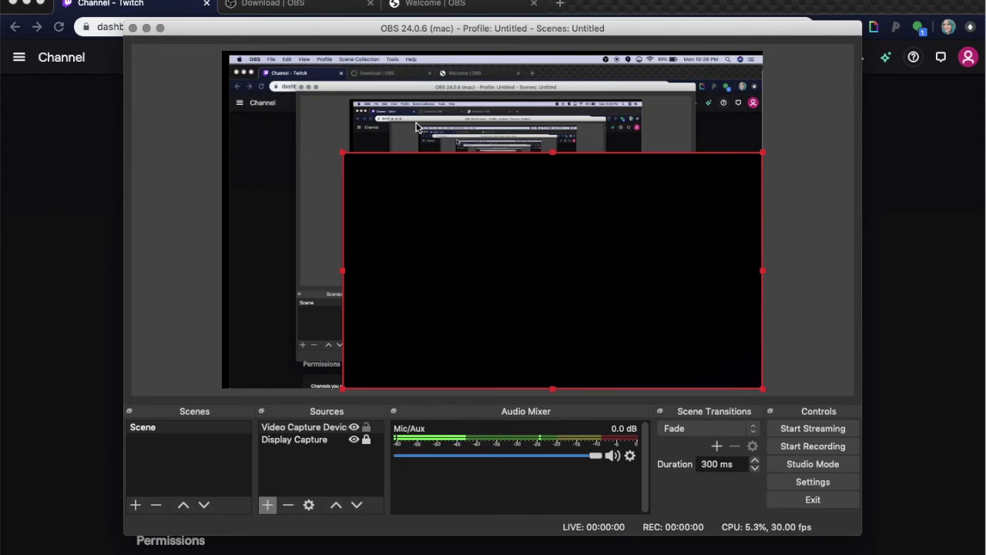
pyautogui.moveTo(346, 152); pyautogui.dragTo(635, 331)
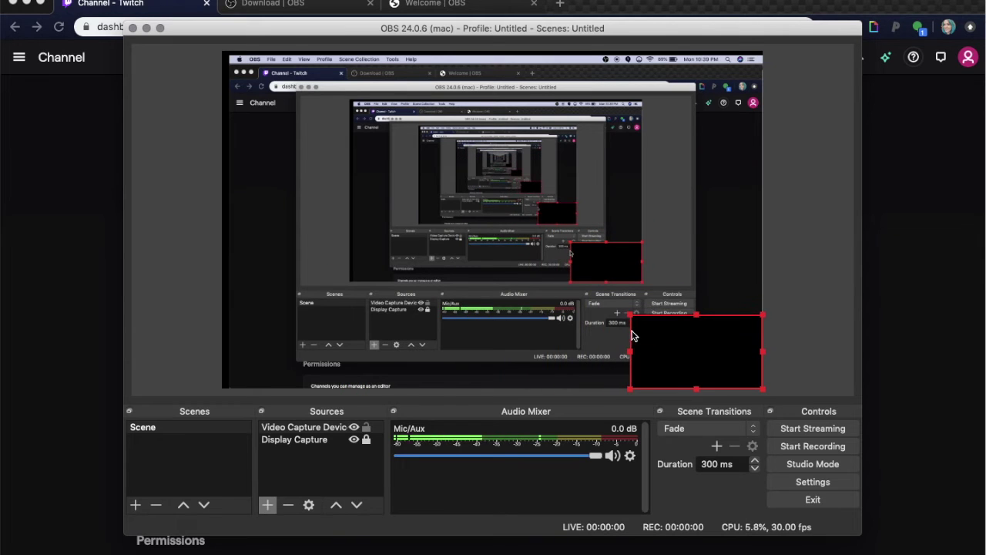
pyautogui.moveTo(738, 356); pyautogui.dragTo(728, 347)
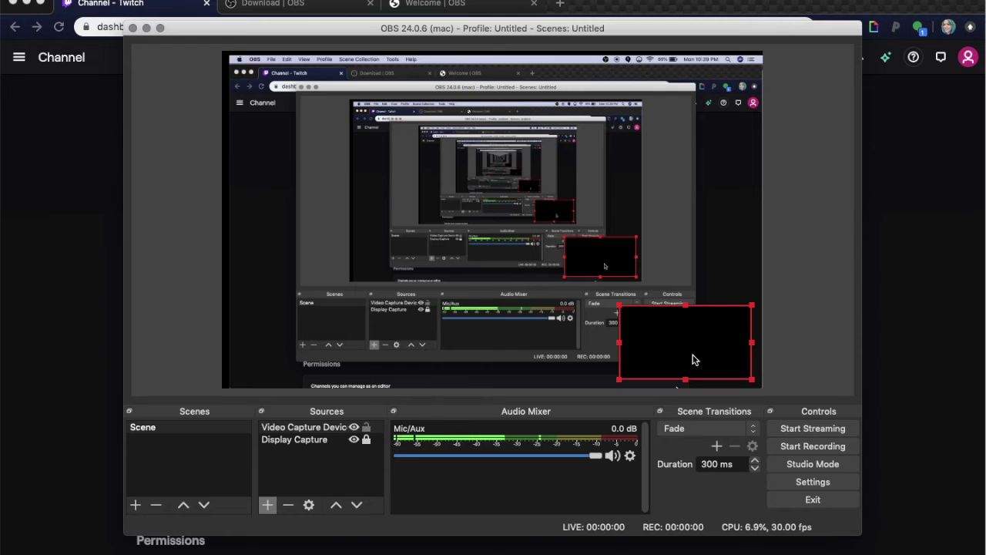
pyautogui.click(388, 135)
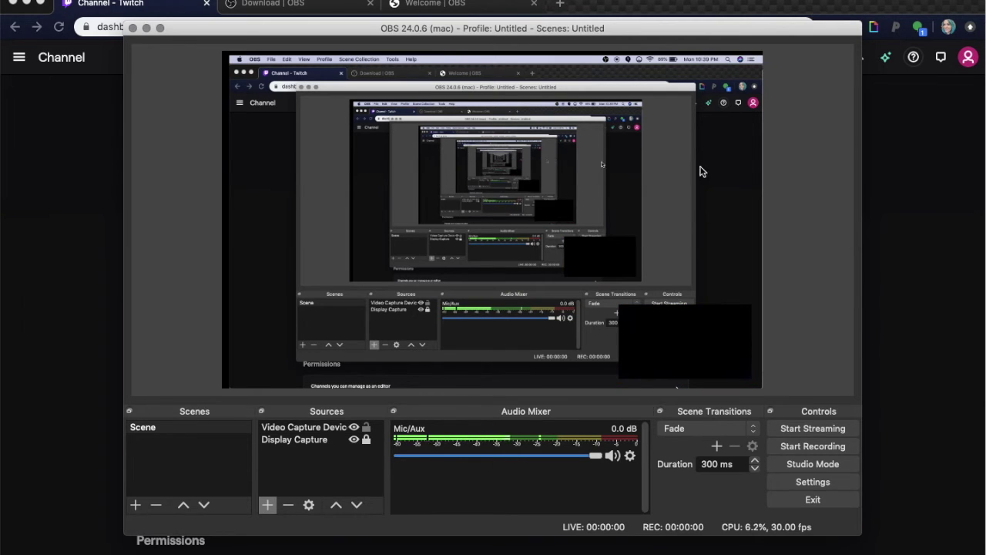
# Hide the Display Capture source and enlarge the camera source to fit the canvas
pyautogui.click(294, 440)
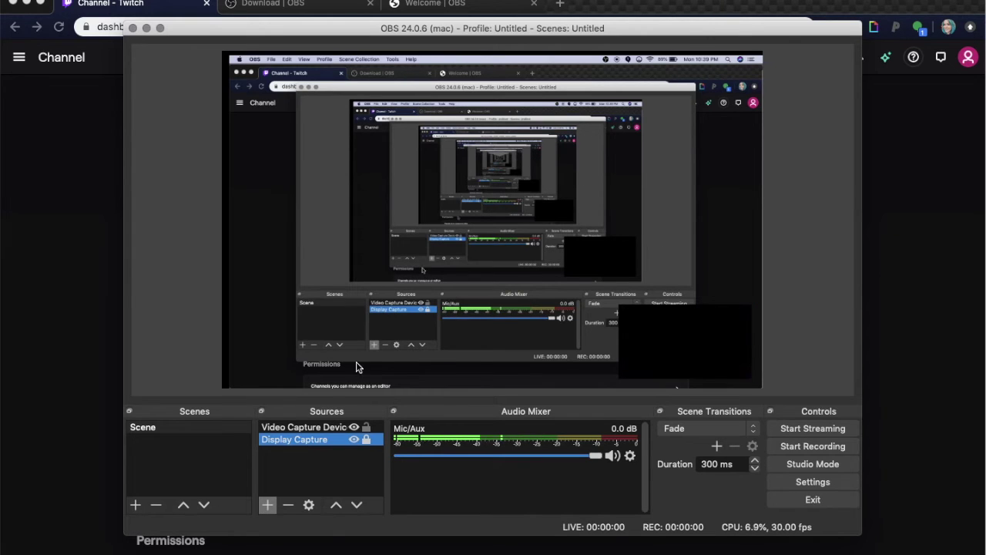
pyautogui.click(353, 441)
pyautogui.click(686, 356)
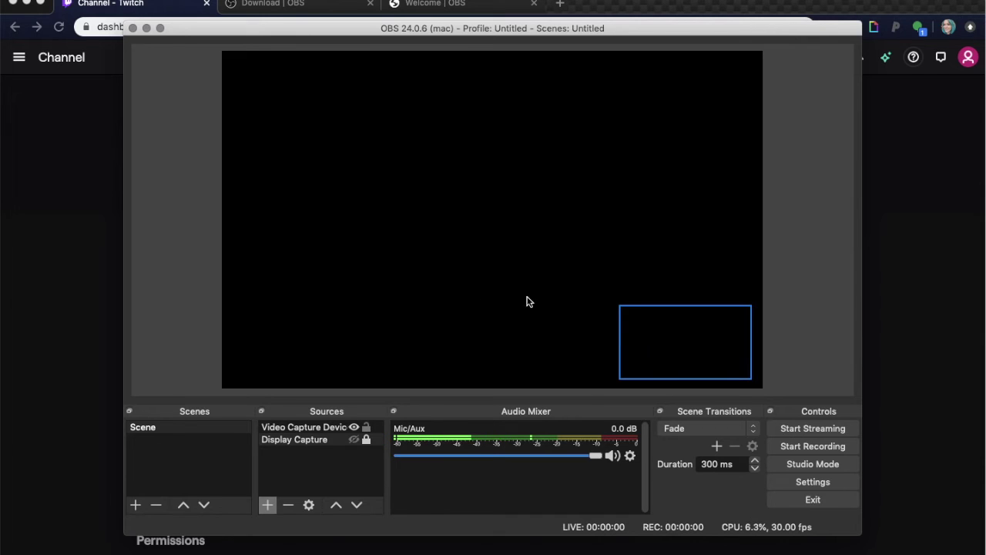
pyautogui.click(667, 331)
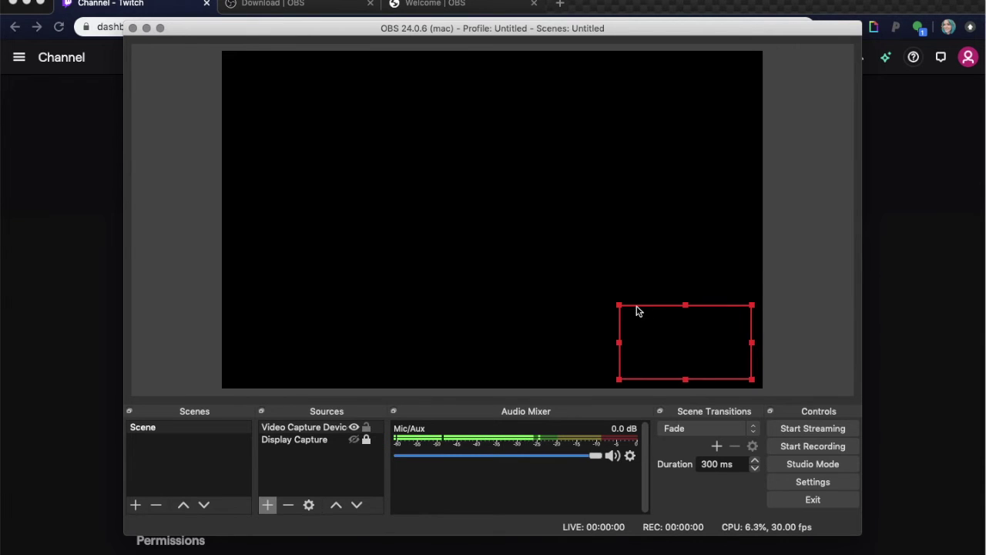
pyautogui.moveTo(687, 366); pyautogui.dragTo(639, 333)
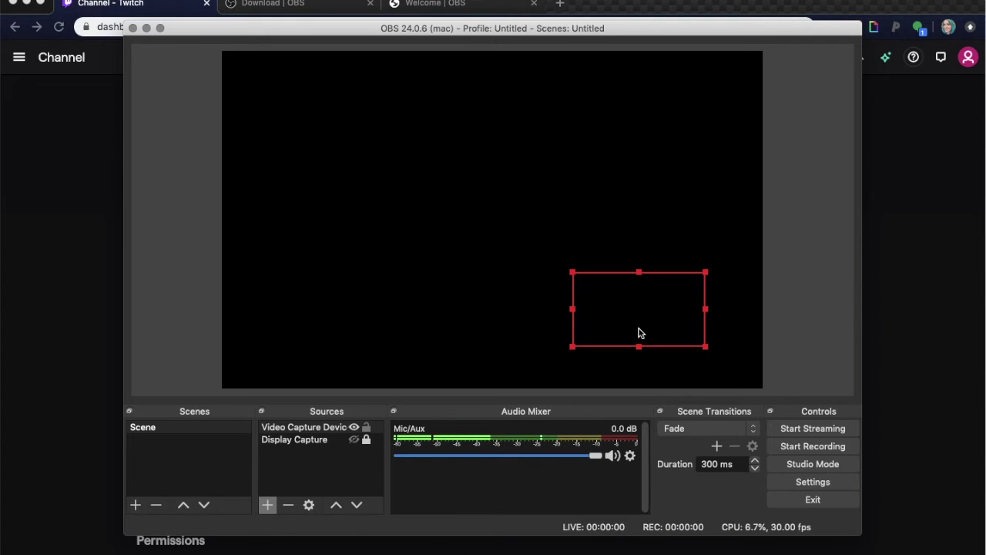
pyautogui.press('super+f')
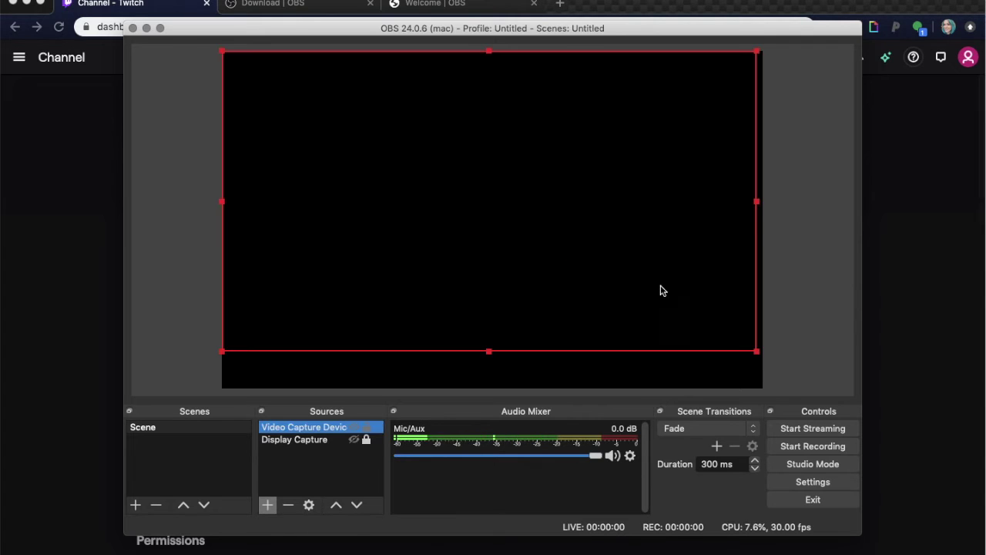
# Make the Display Capture source visible again and start streaming
pyautogui.click(355, 440)
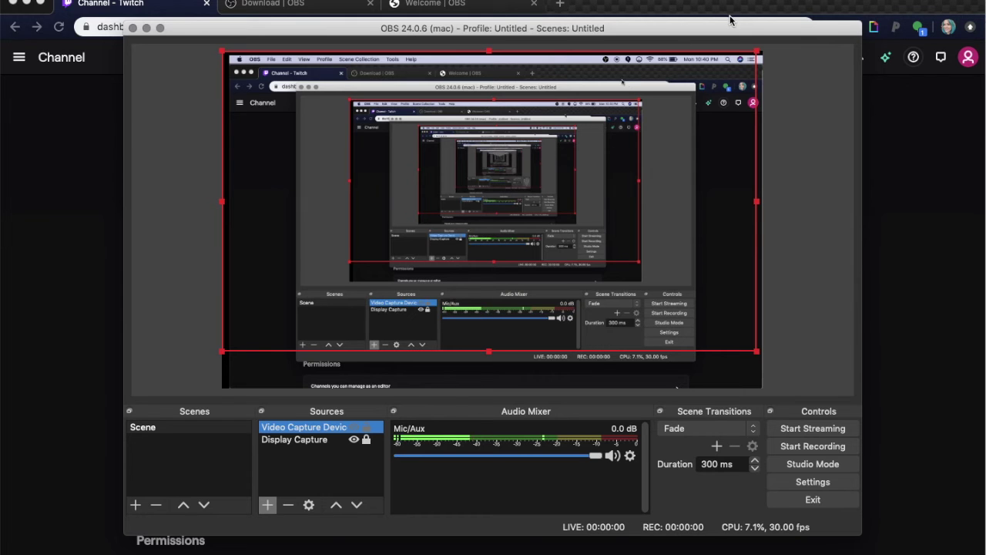
pyautogui.moveTo(738, 31); pyautogui.dragTo(811, 46)
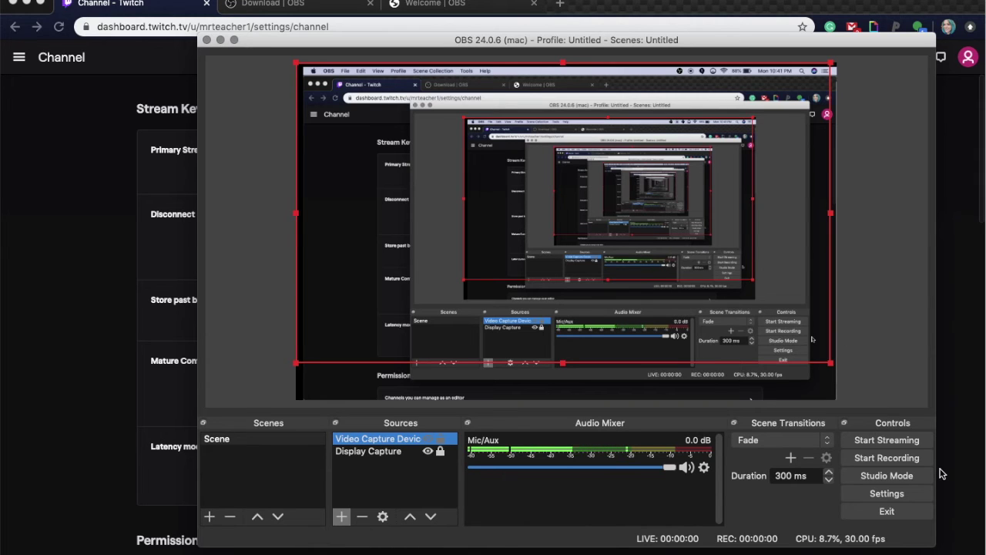
pyautogui.click(900, 441)
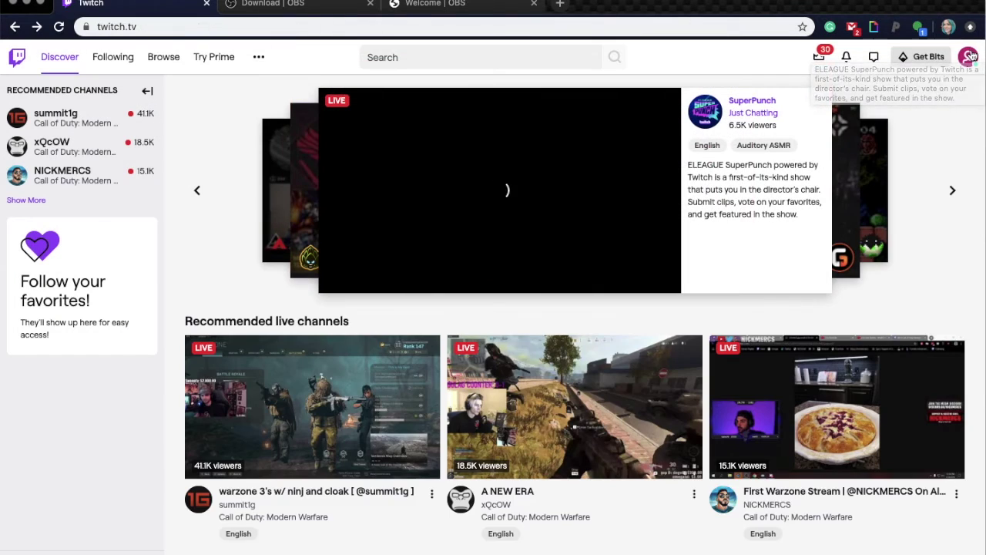
# Open the account's own channel page on Twitch and check the live stream there
pyautogui.click(968, 57)
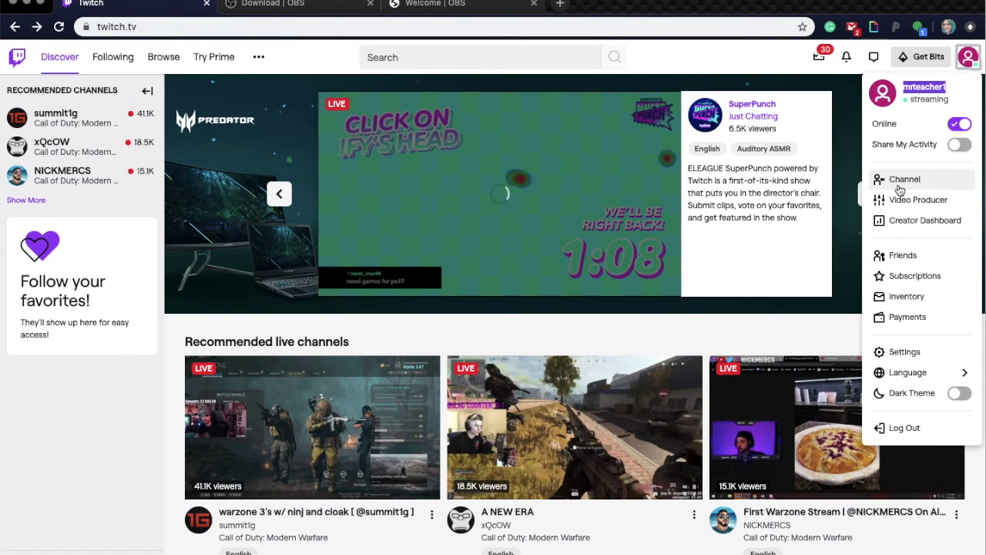
pyautogui.click(902, 183)
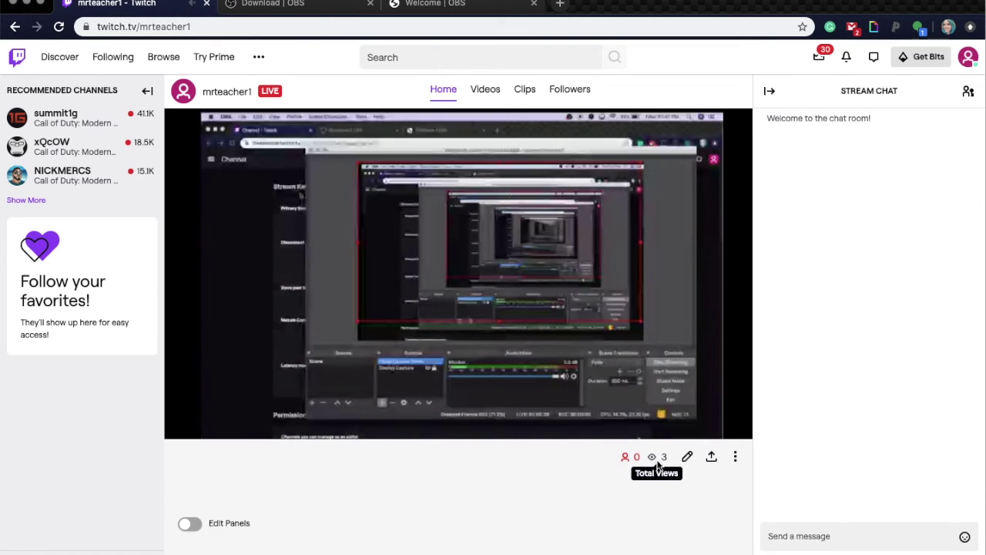
pyautogui.moveTo(616, 385)
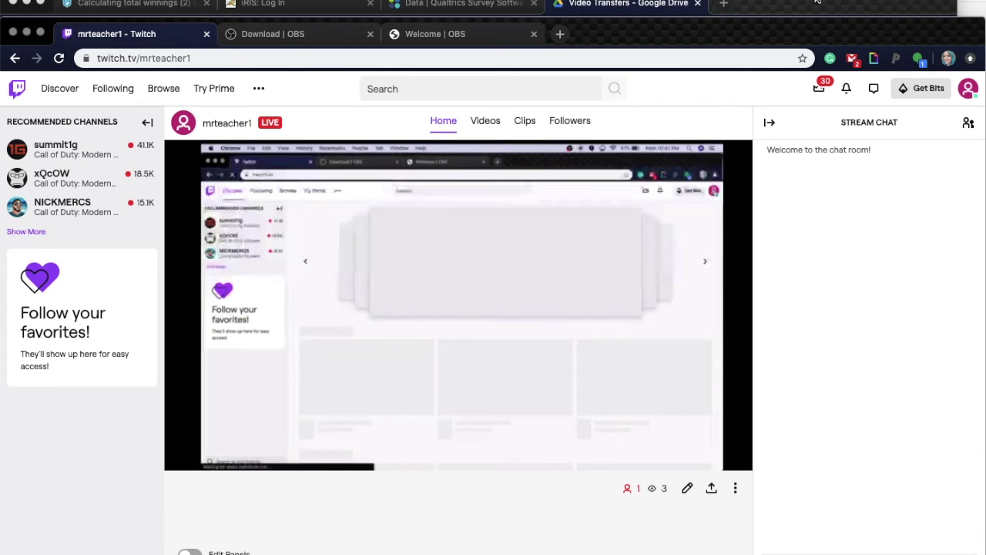
# Switch back to OBS and stop the stream
pyautogui.moveTo(799, 31); pyautogui.dragTo(802, 4)
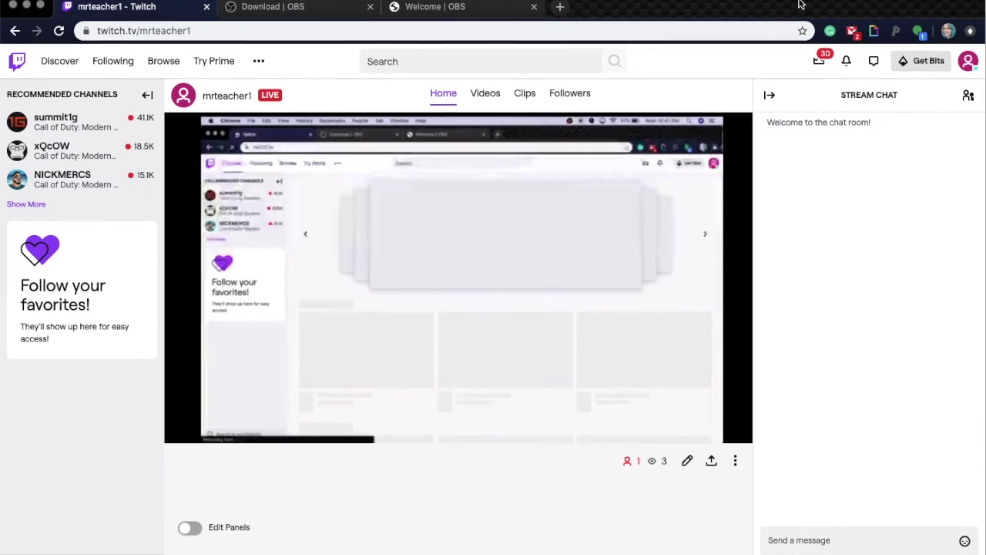
pyautogui.moveTo(628, 551)
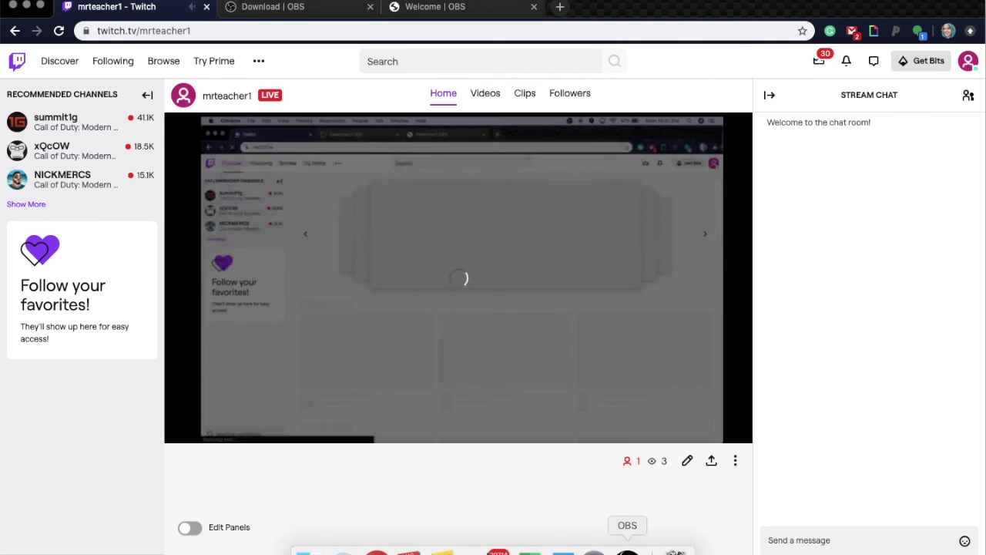
pyautogui.click(627, 549)
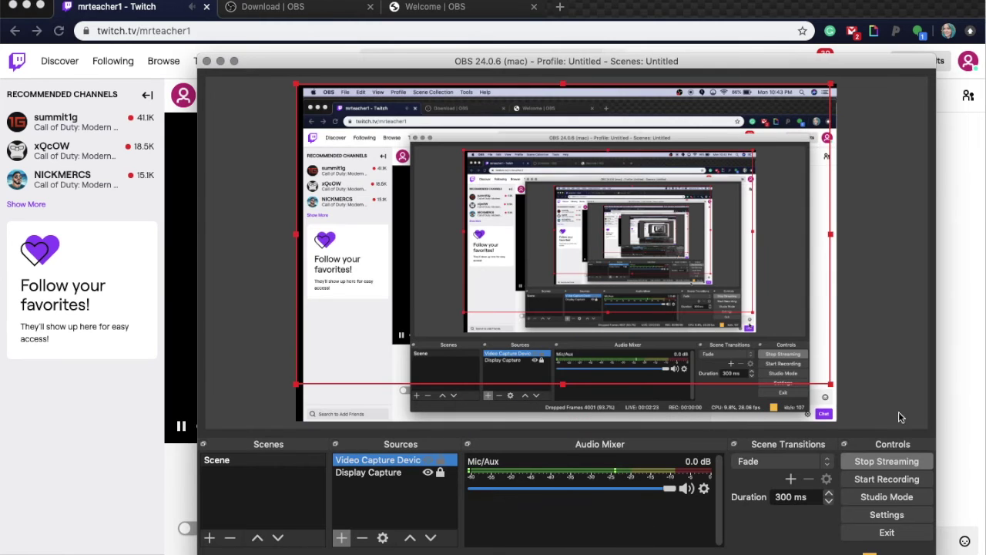
pyautogui.click(890, 461)
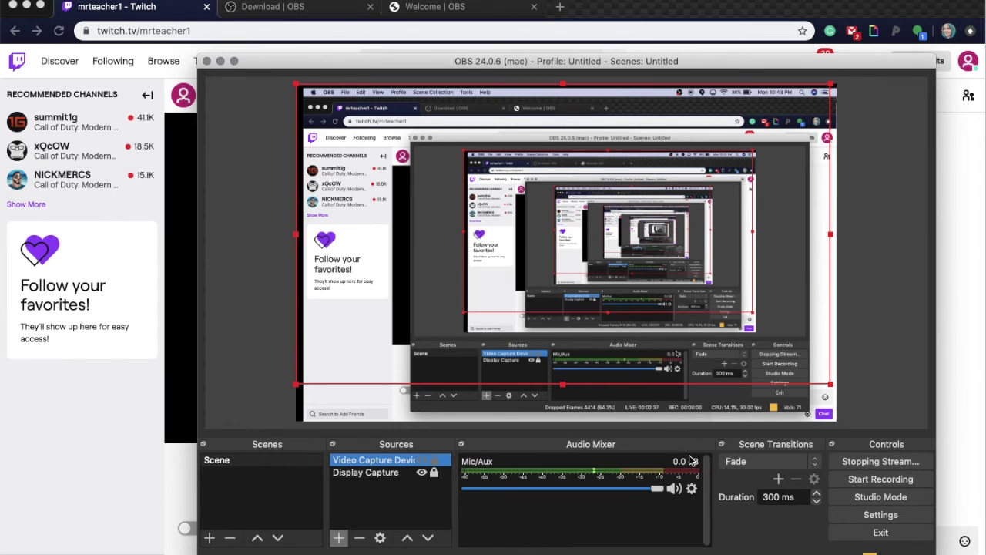
# Switch back to Twitch in the browser and open the account's Video Producer page
pyautogui.click(131, 460)
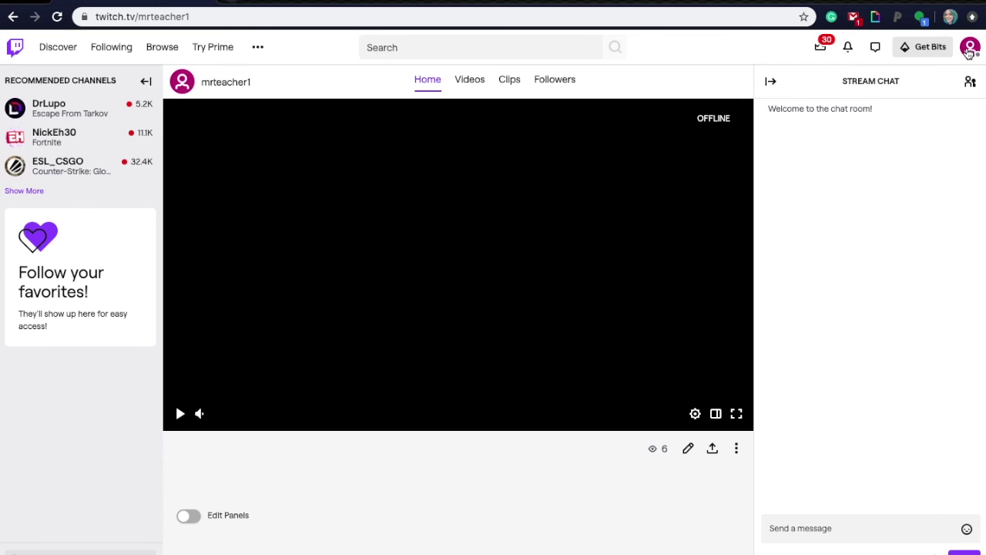
pyautogui.click(969, 50)
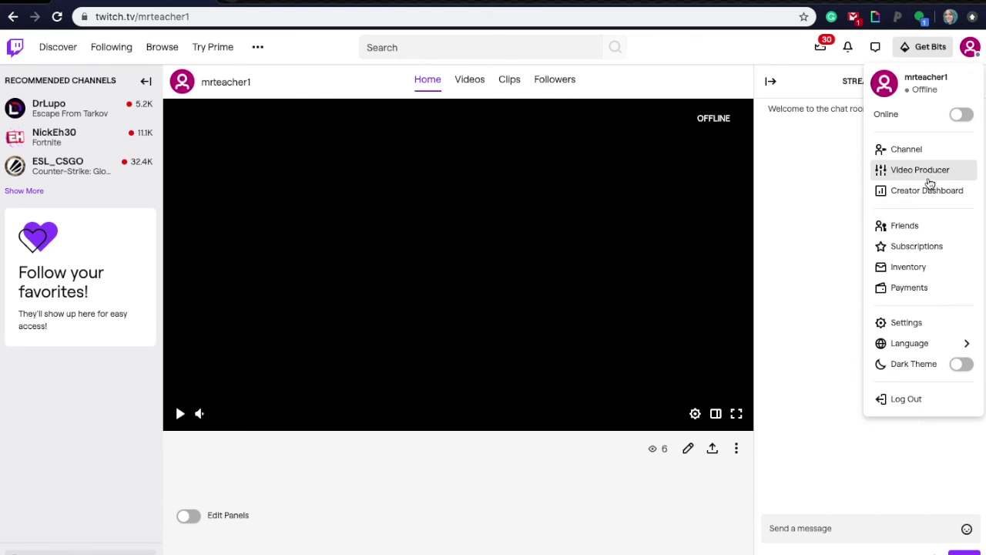
pyautogui.click(927, 174)
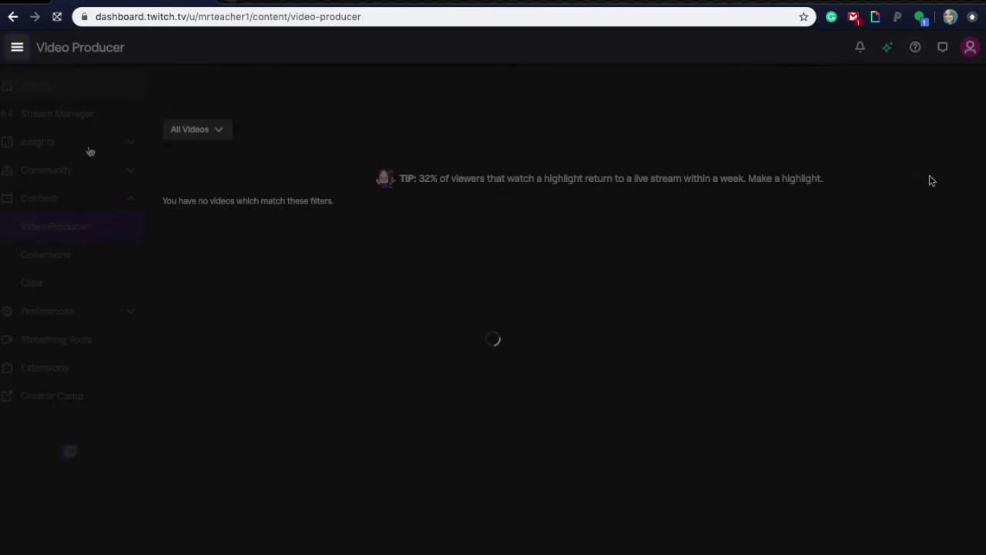
# In the dashboard's Channel preferences, turn on Store past broadcasts
pyautogui.click(17, 47)
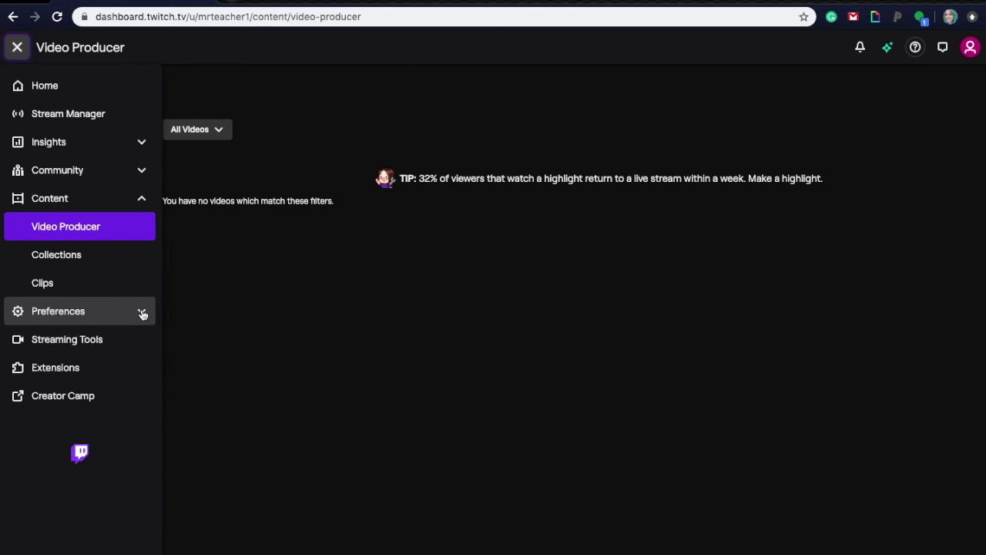
pyautogui.click(143, 312)
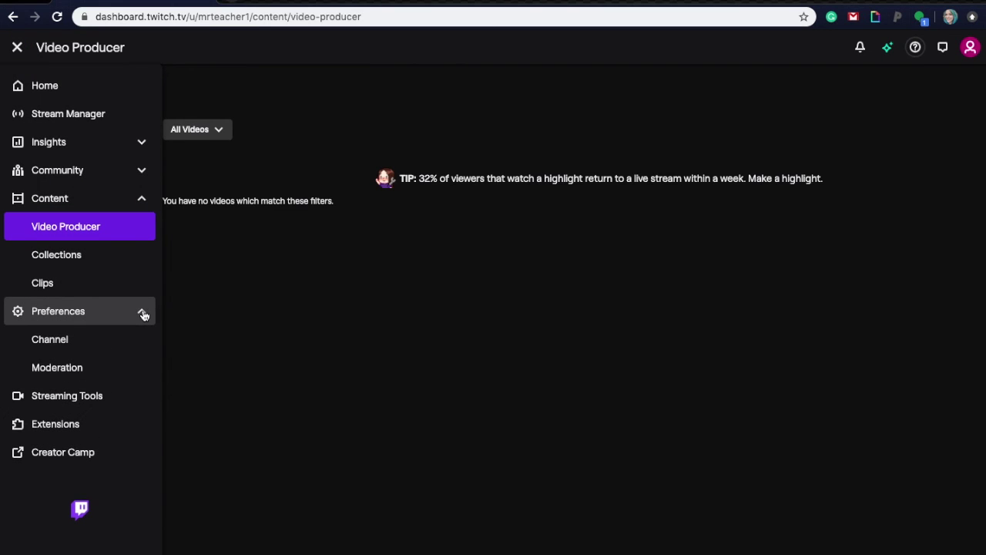
pyautogui.click(74, 343)
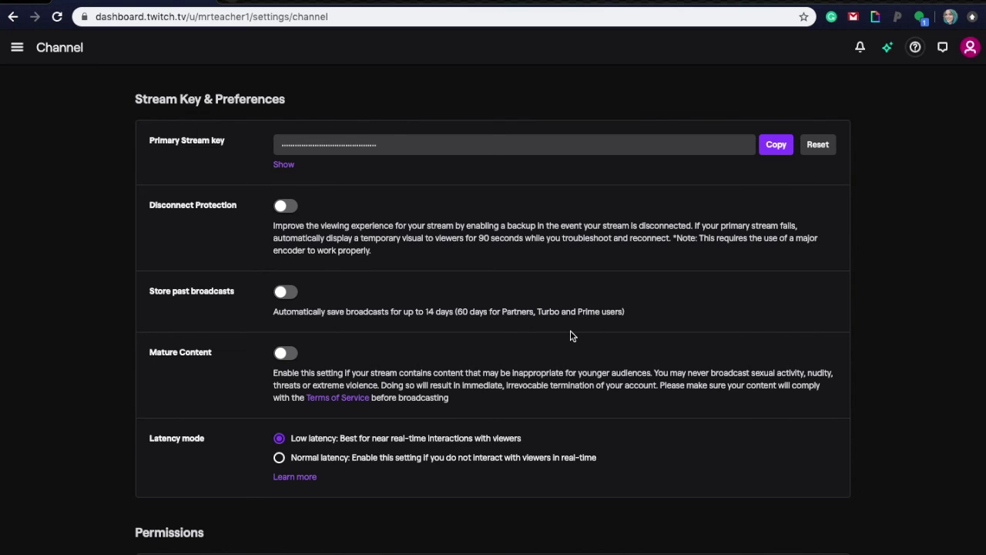
pyautogui.scroll(-1, 501, 272)
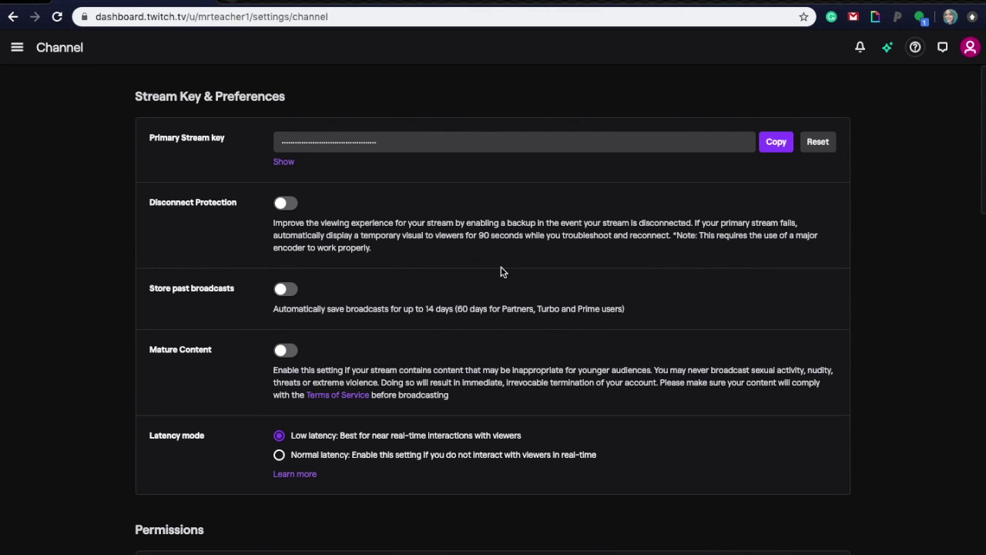
pyautogui.scroll(-1, 502, 270)
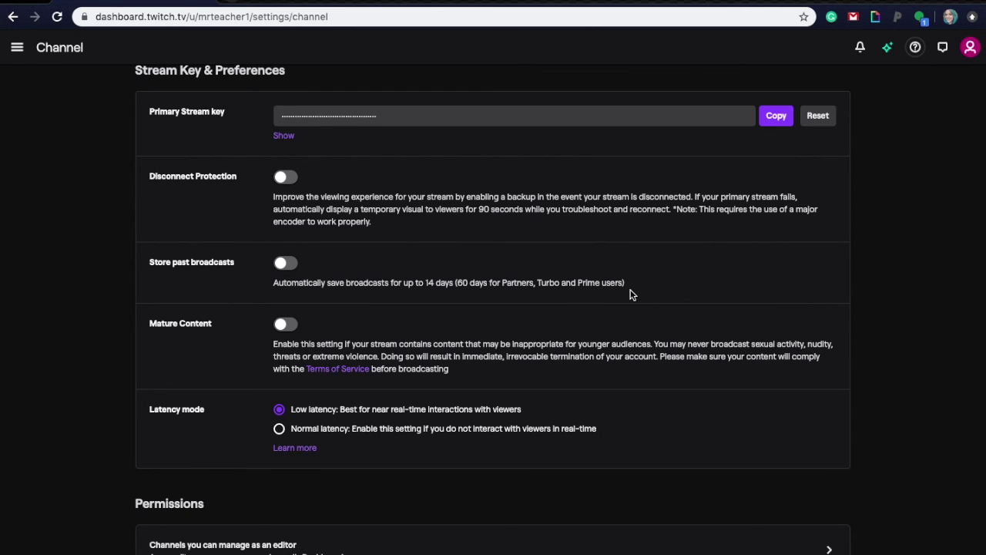
pyautogui.click(282, 264)
pyautogui.click(297, 267)
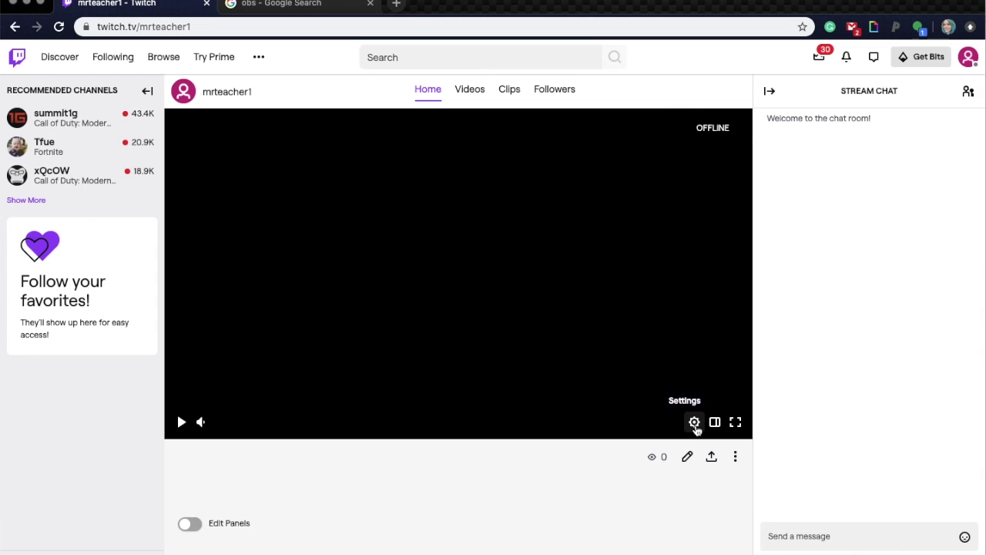
# Check the Videos section of the account's channel, and return to the channel's home page
pyautogui.click(694, 422)
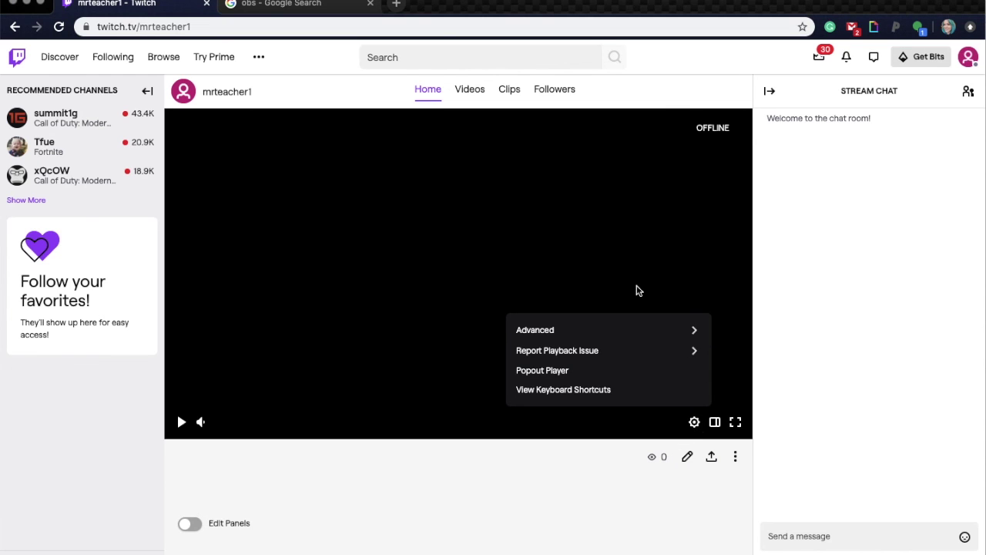
pyautogui.click(474, 94)
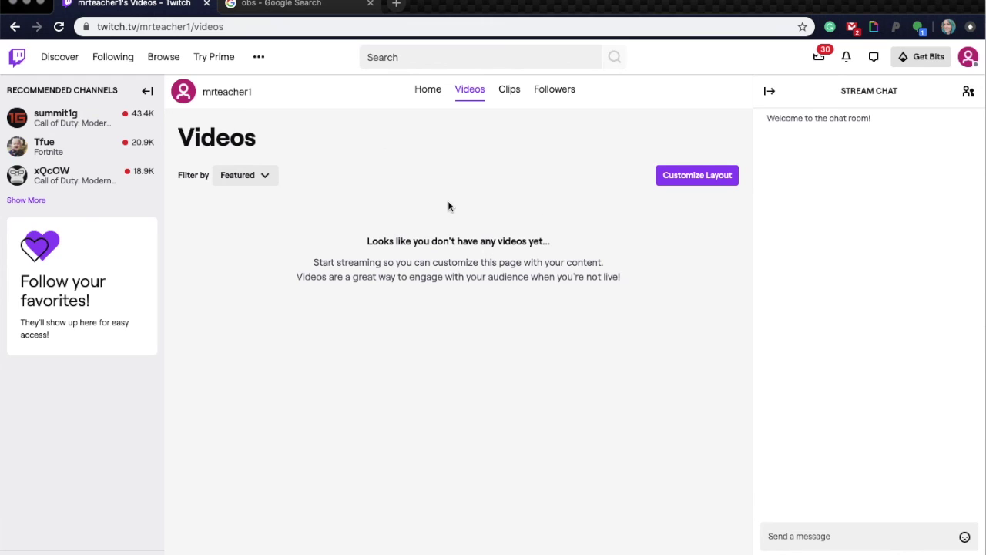
pyautogui.click(969, 59)
pyautogui.click(910, 158)
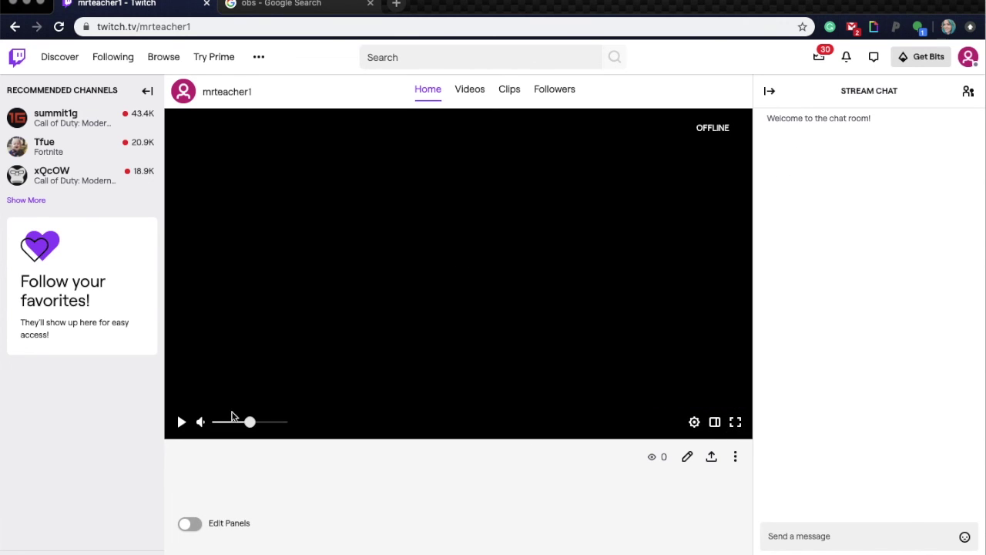
# Start playback in the channel page's video player and check the player area
pyautogui.click(181, 423)
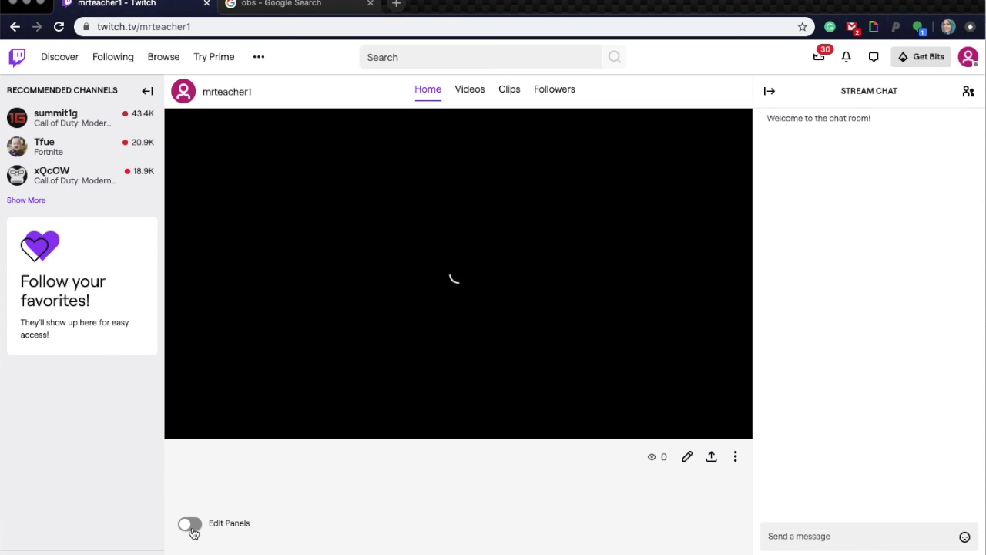
pyautogui.moveTo(410, 323)
pyautogui.moveTo(324, 269)
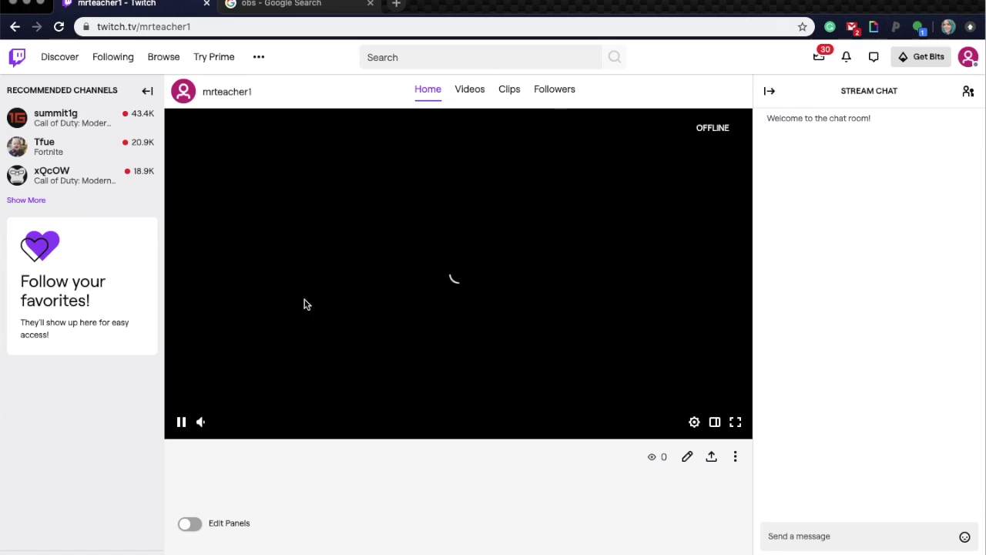